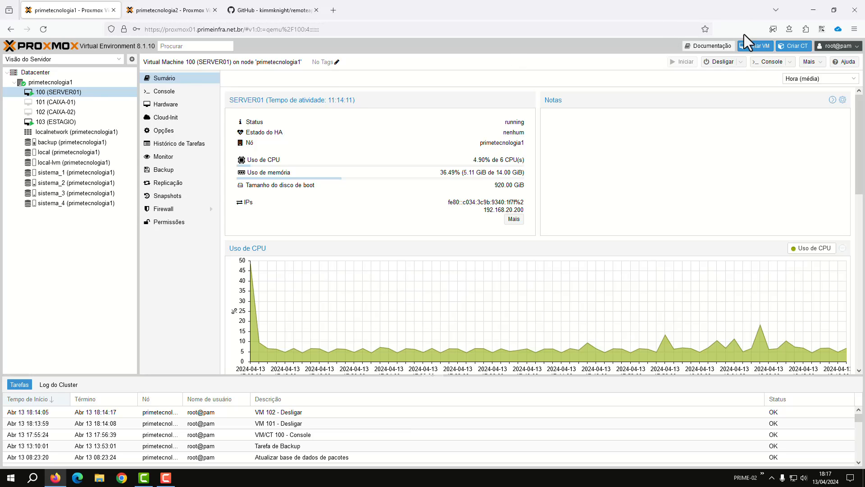
- Open the noVNC console of virtual machine 100 (SERVER01) and reposition its window
click(790, 63)
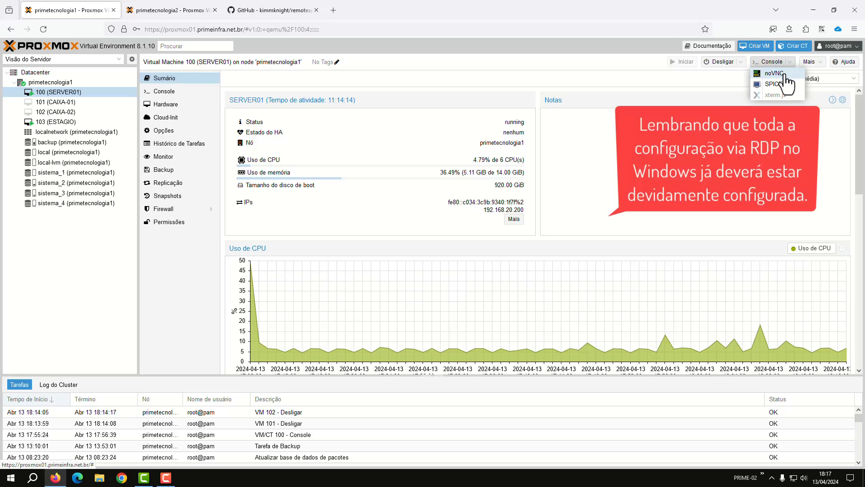
click(784, 76)
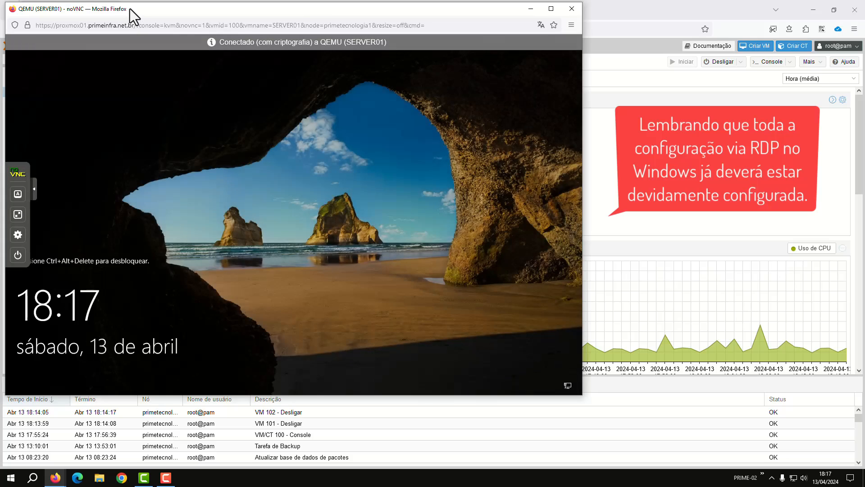
drag(129, 9, 136, 12)
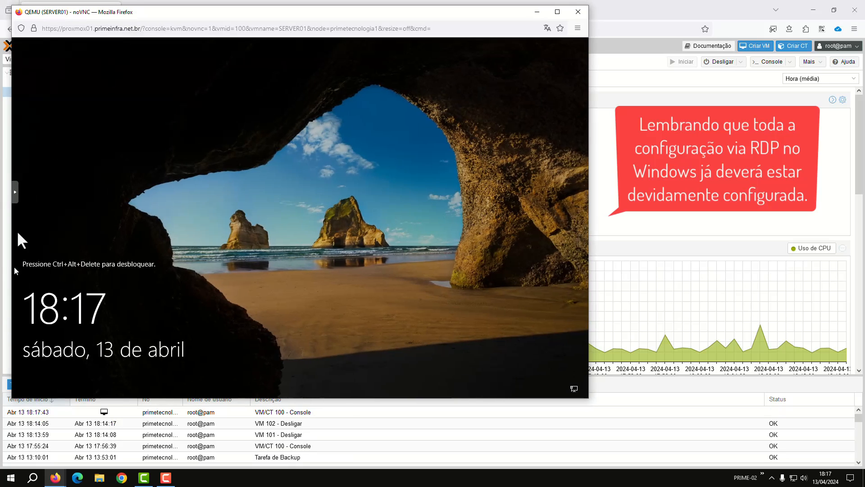
- Send Ctrl+Alt+Delete to SERVER01, sign in as Administrador with the account password, and collapse the noVNC control bar
click(16, 198)
click(18, 198)
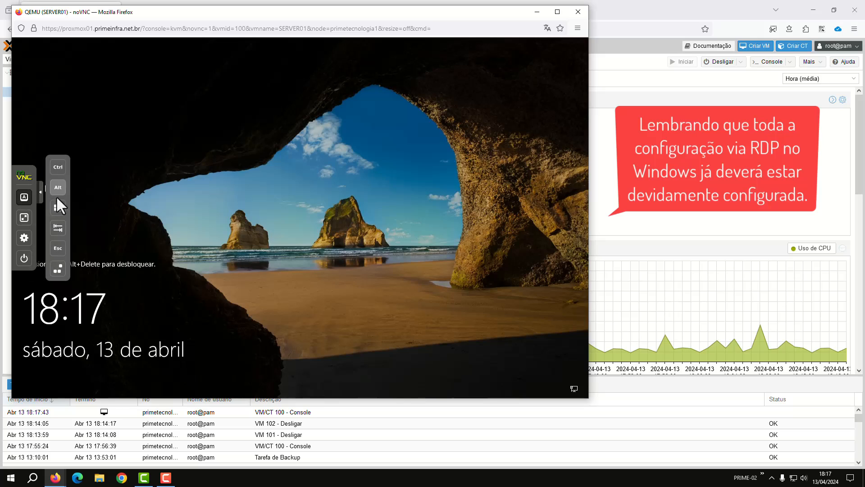
click(58, 268)
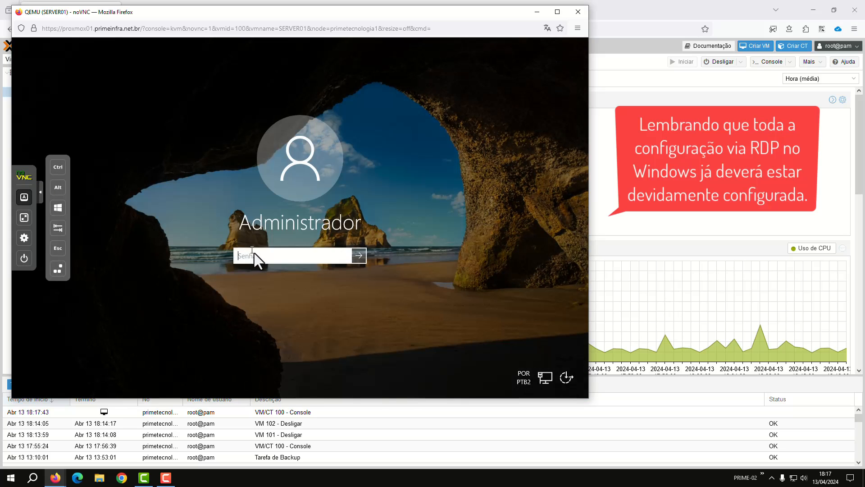
text(•••••)
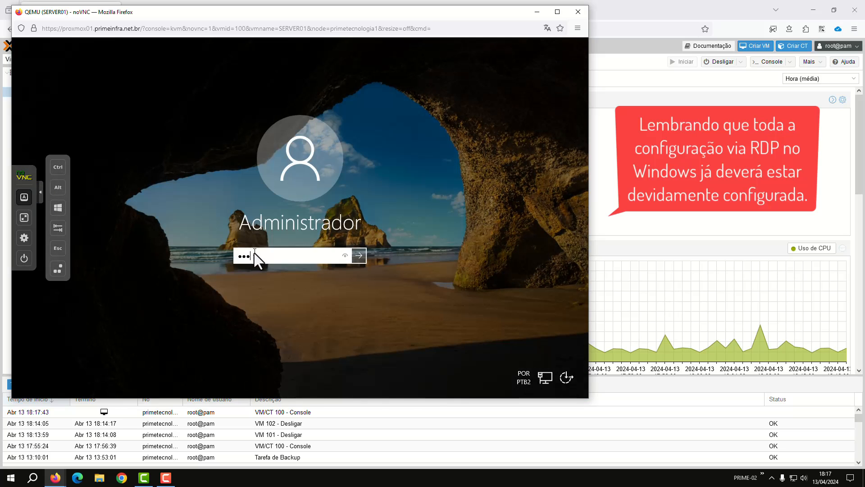
key(Return)
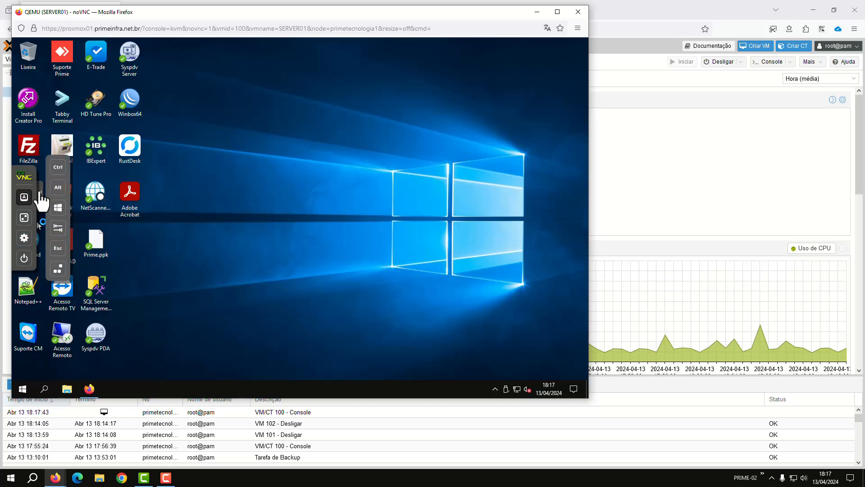
click(40, 194)
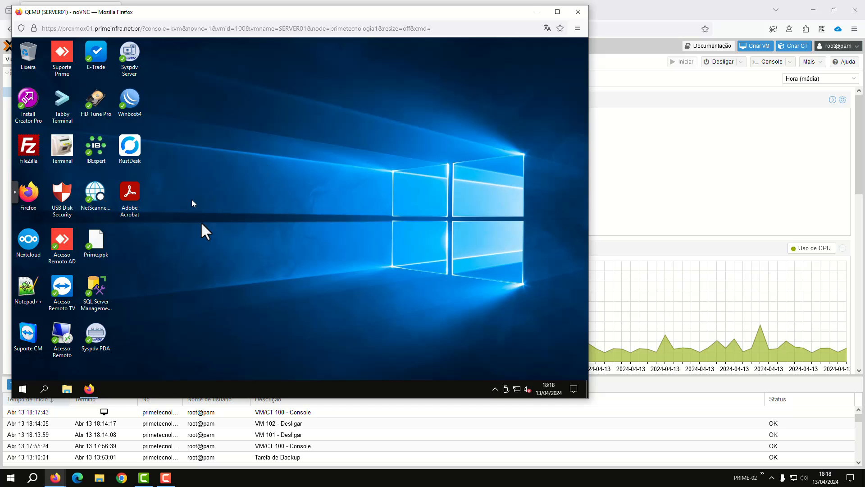
- Open the server's browser on the RemoteApp Tool GitHub page and download the RemoteApp Tool 6.1.0.0 Installer listed in the README
click(86, 386)
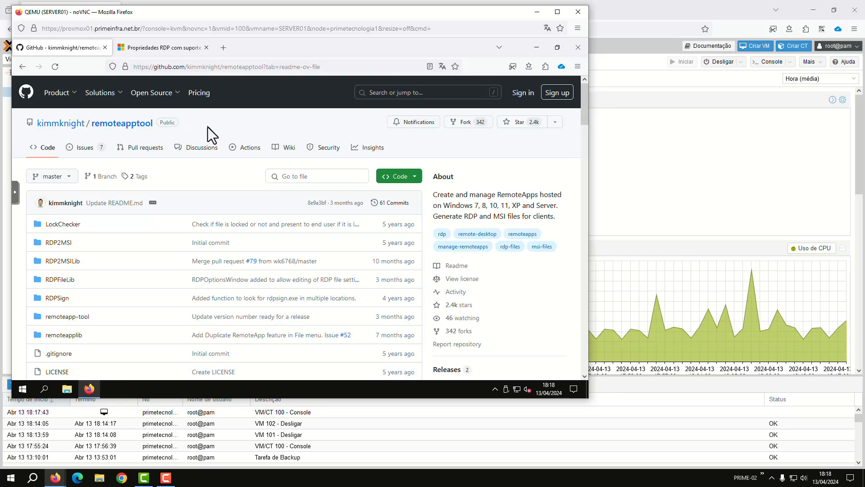
scroll(207, 127, down, 3)
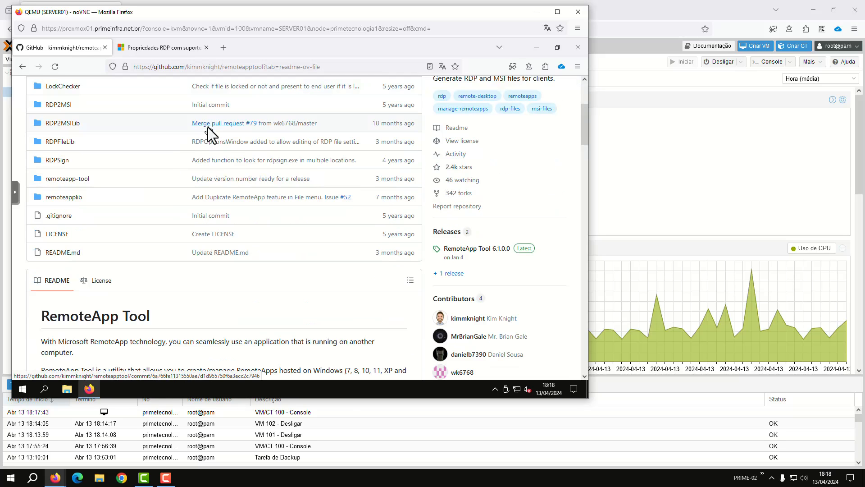
scroll(195, 294, down, 1)
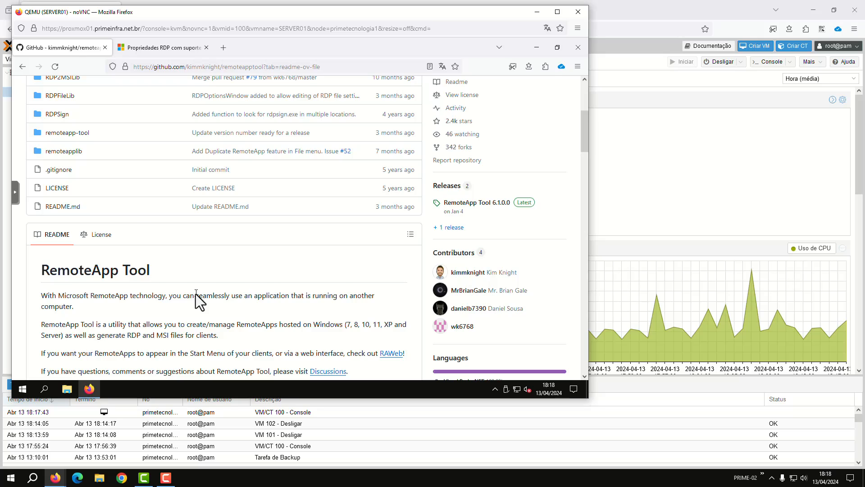
scroll(195, 294, down, 2)
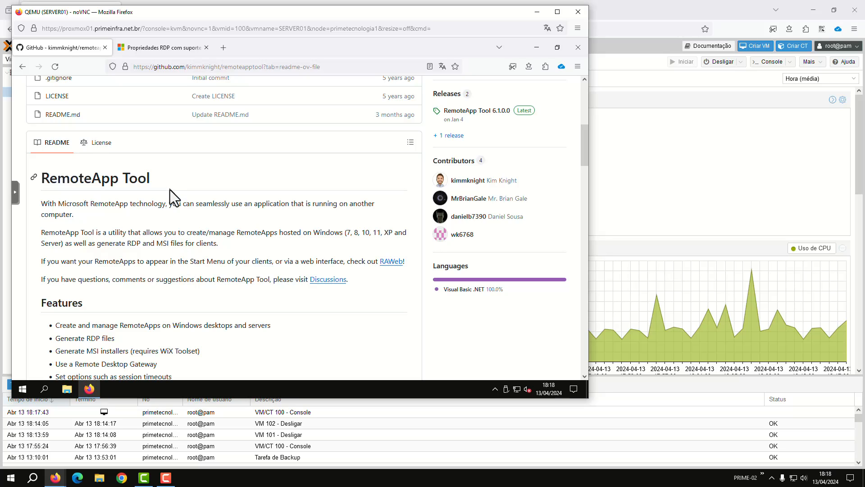
scroll(169, 191, down, 2)
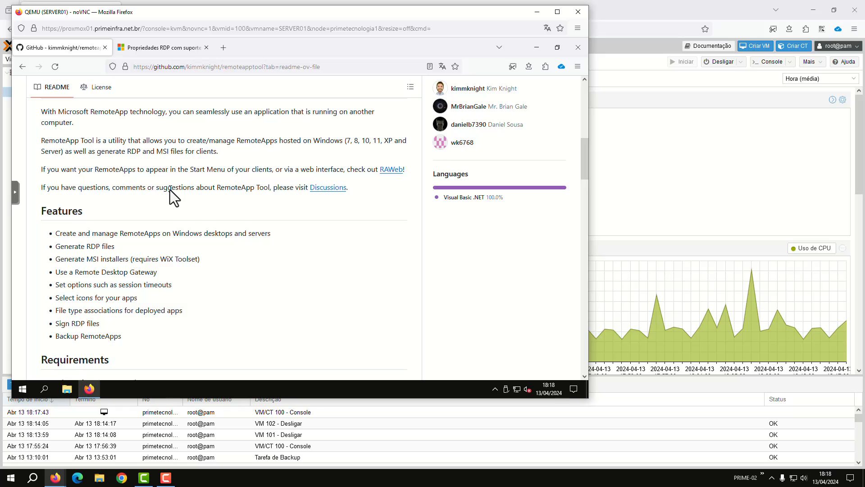
scroll(169, 190, down, 1)
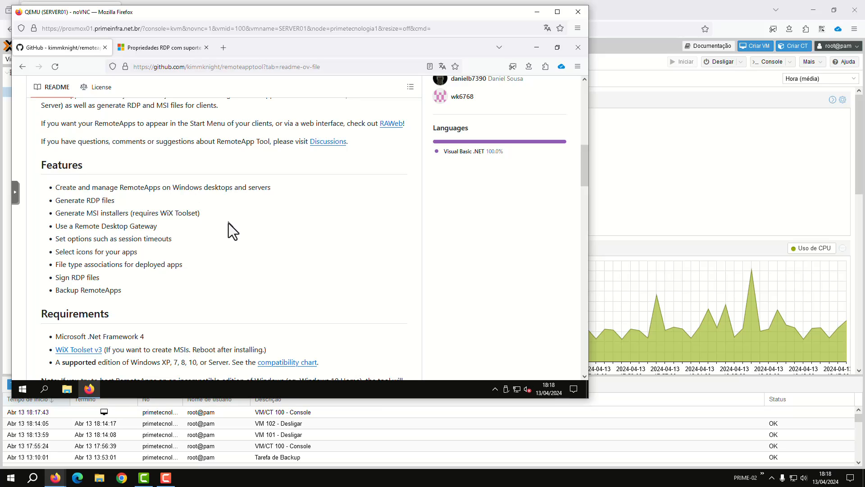
scroll(229, 223, down, 1)
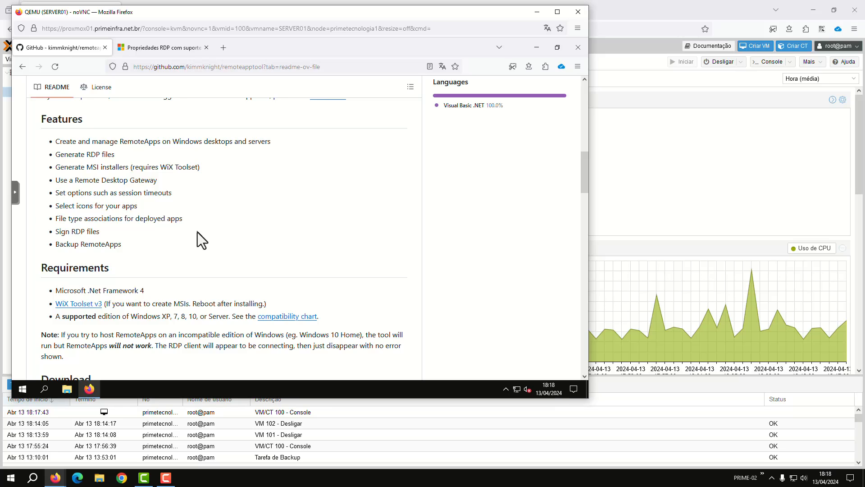
scroll(197, 231, down, 3)
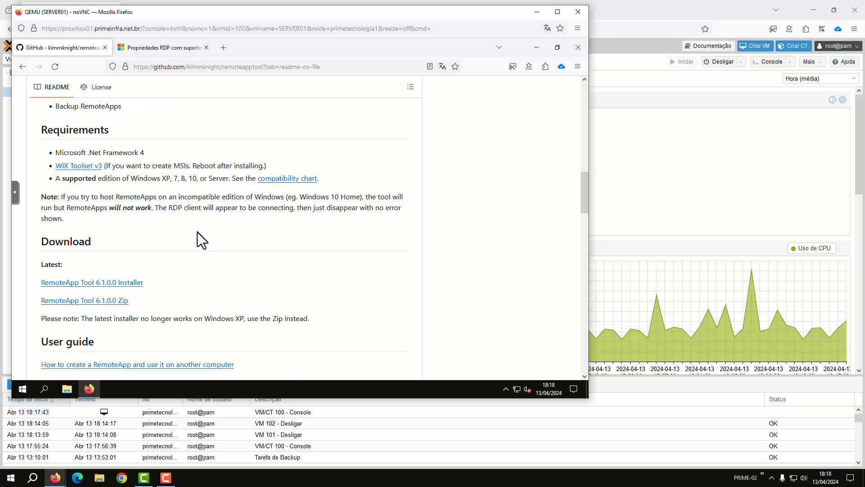
click(87, 289)
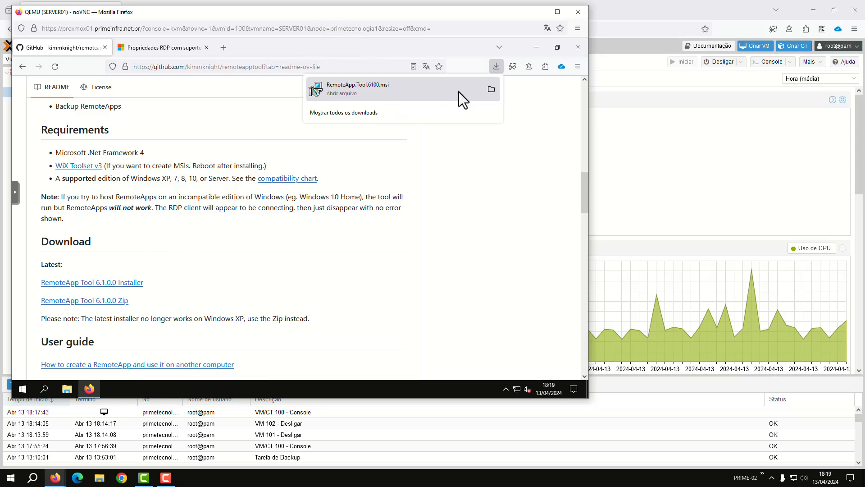
- Run RemoteApp.Tool.6100 from the Downloads folder and allow it to execute despite the SmartScreen block
click(491, 91)
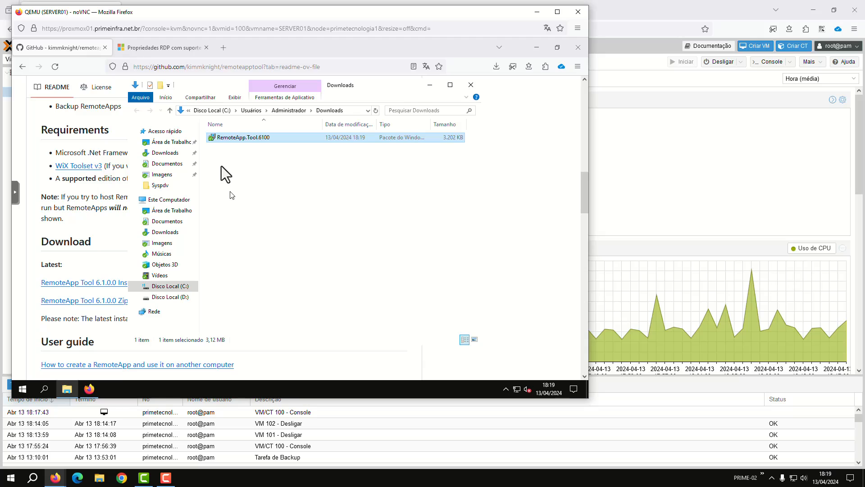
double_click(244, 137)
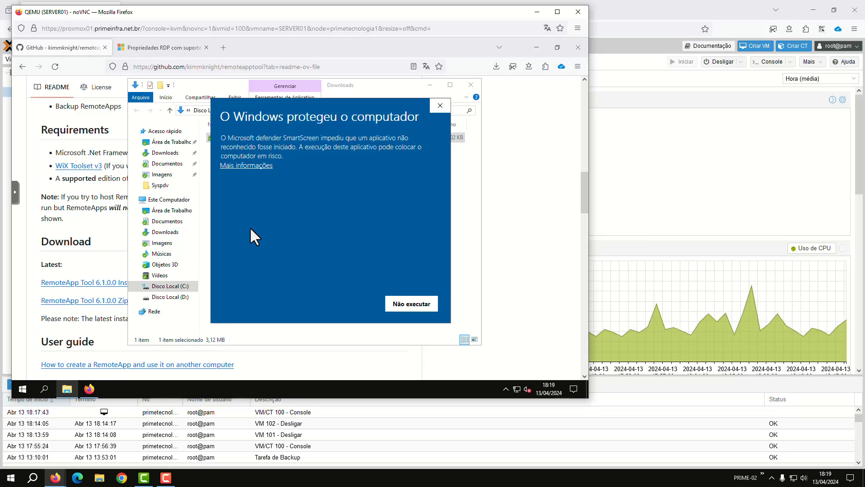
click(245, 166)
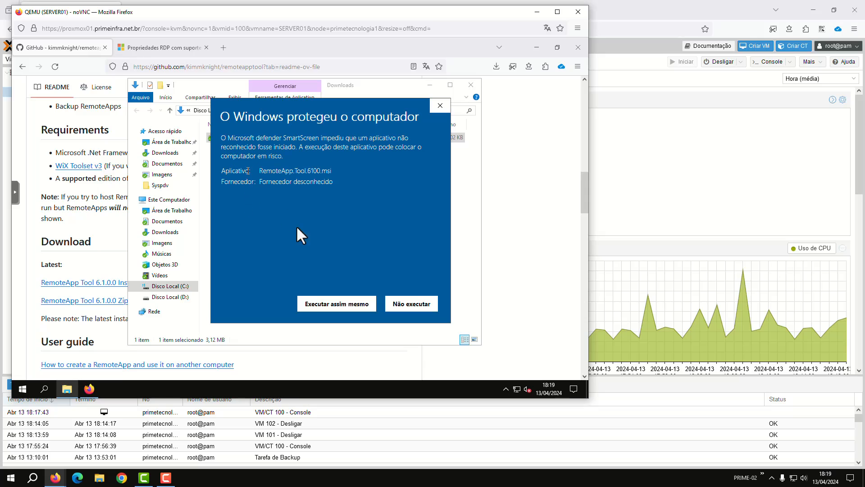
click(336, 304)
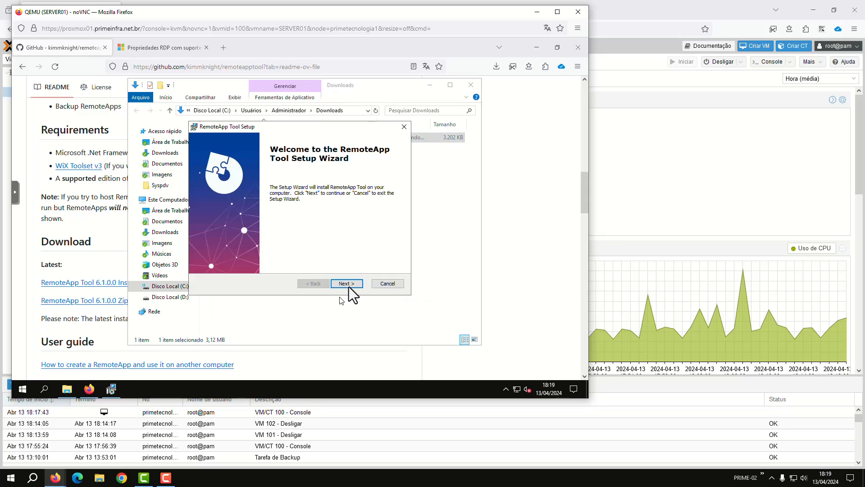
- Install RemoteApp Tool through its setup wizard, then close the Downloads folder and minimize the server's browser
click(349, 284)
click(350, 284)
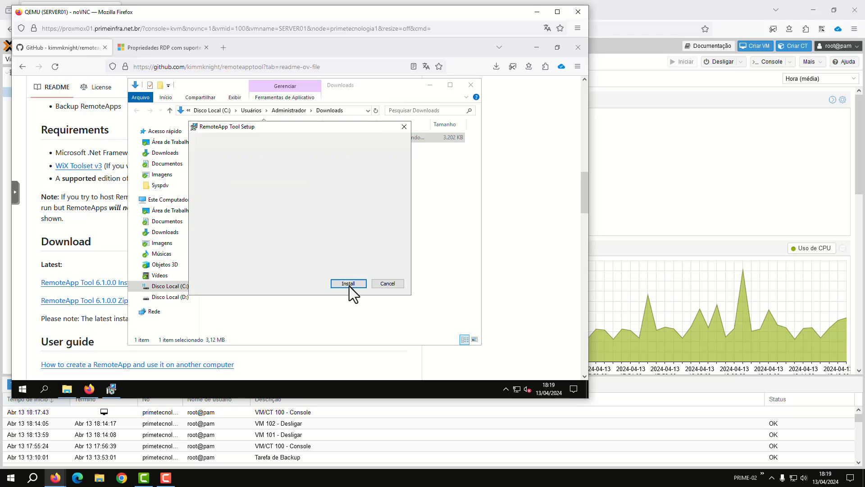
click(349, 284)
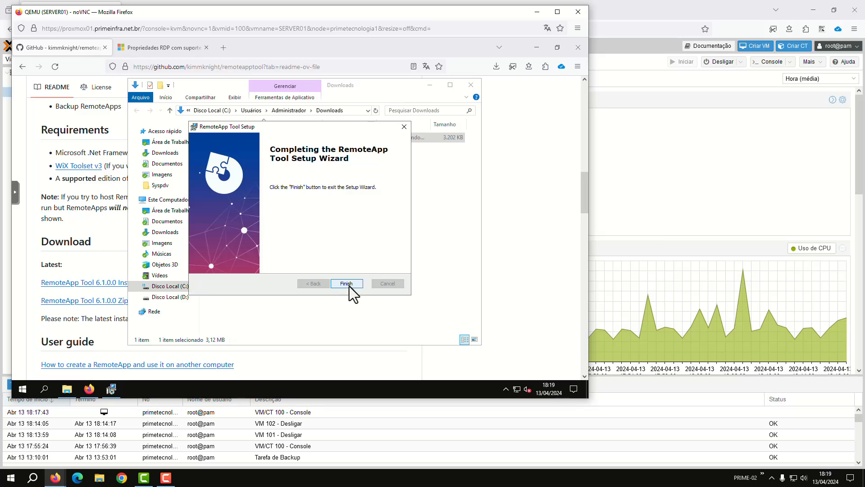
click(349, 285)
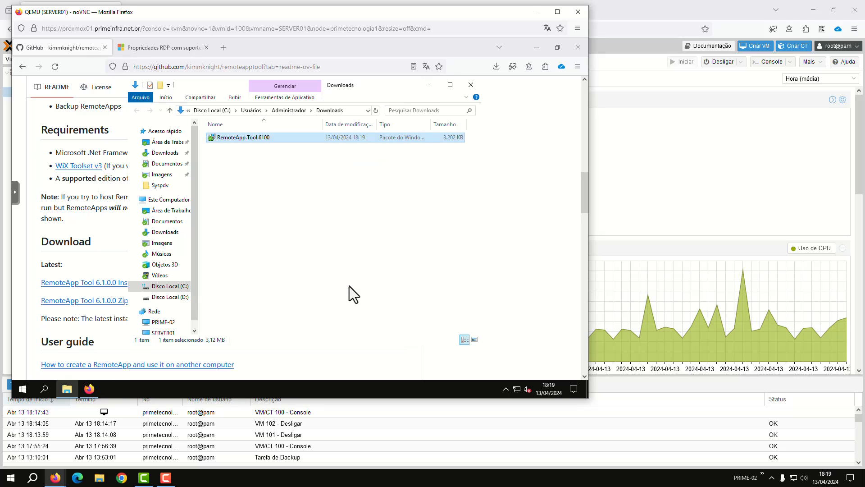
click(470, 85)
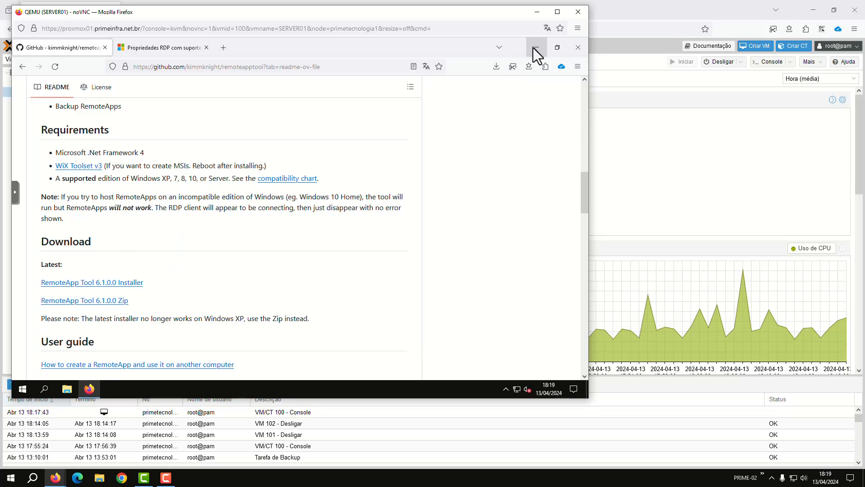
click(535, 48)
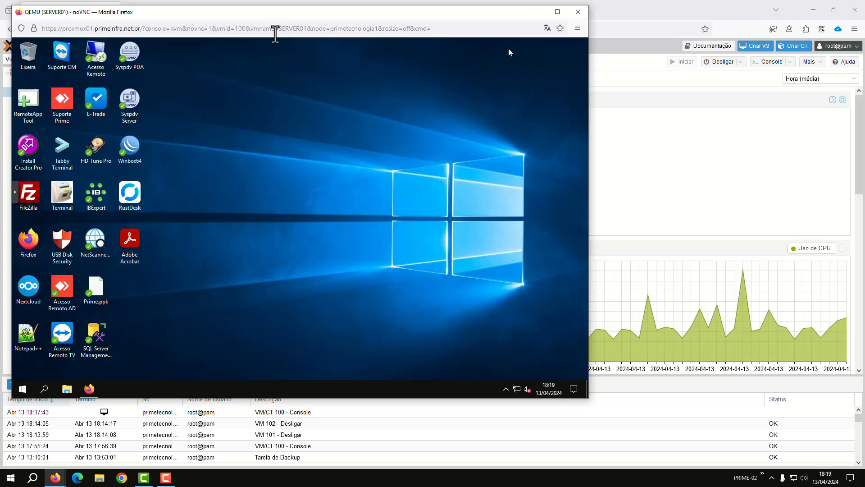
- Launch RemoteApp Tool and add the ETrade application from C:\ETrade as a new RemoteApp
double_click(30, 107)
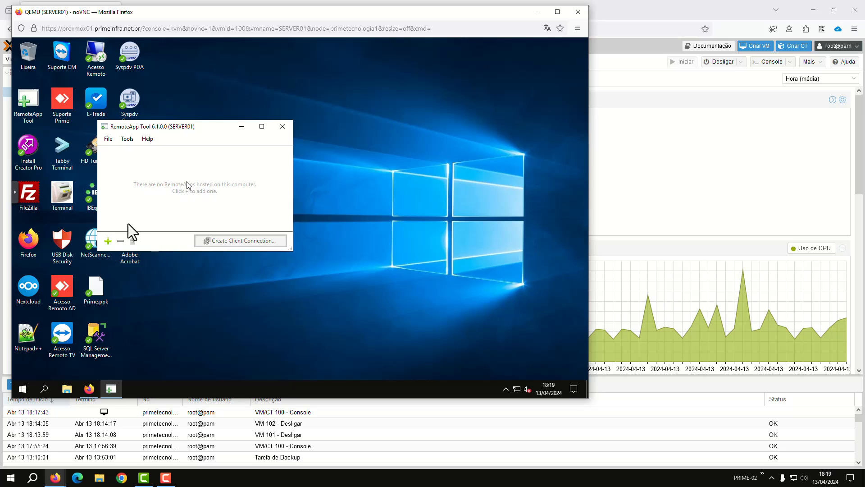
click(106, 242)
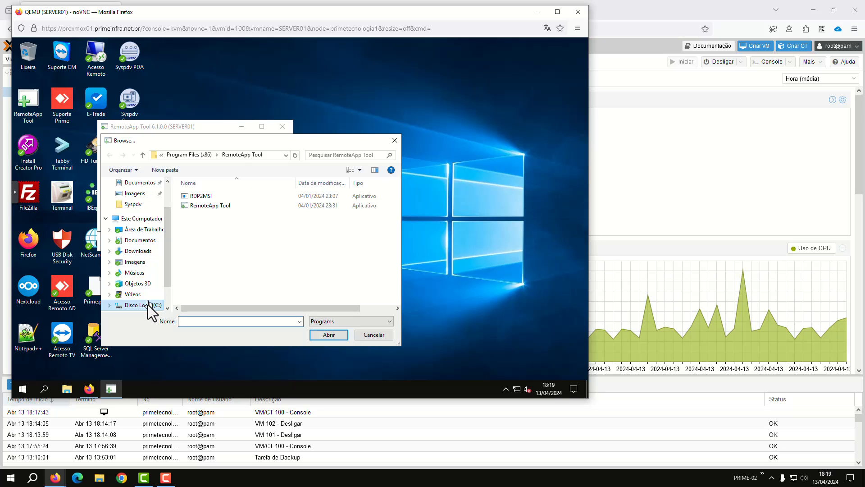
click(148, 304)
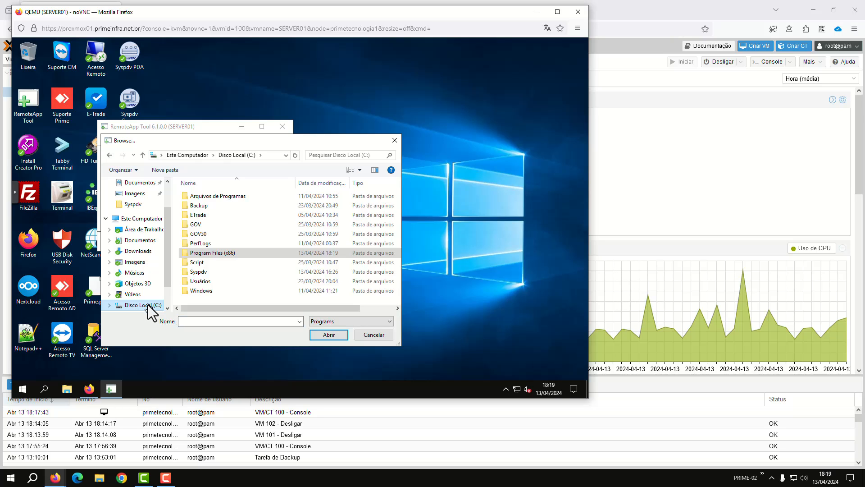
double_click(194, 215)
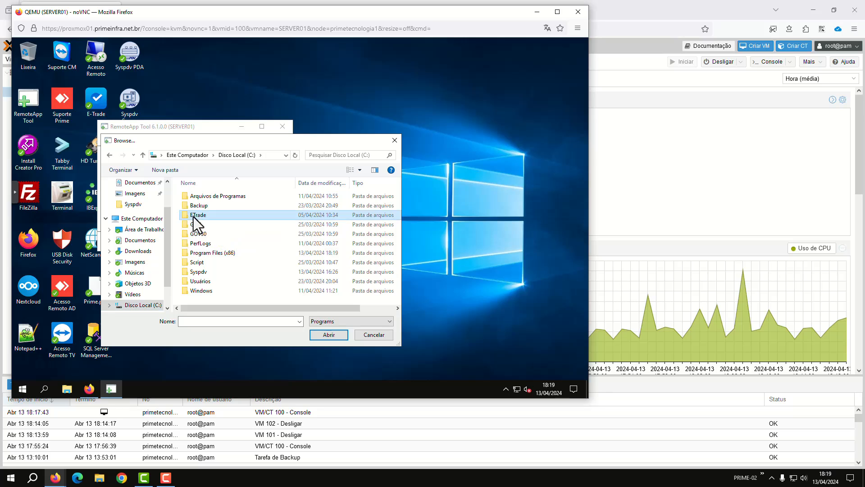
scroll(305, 228, down, 2)
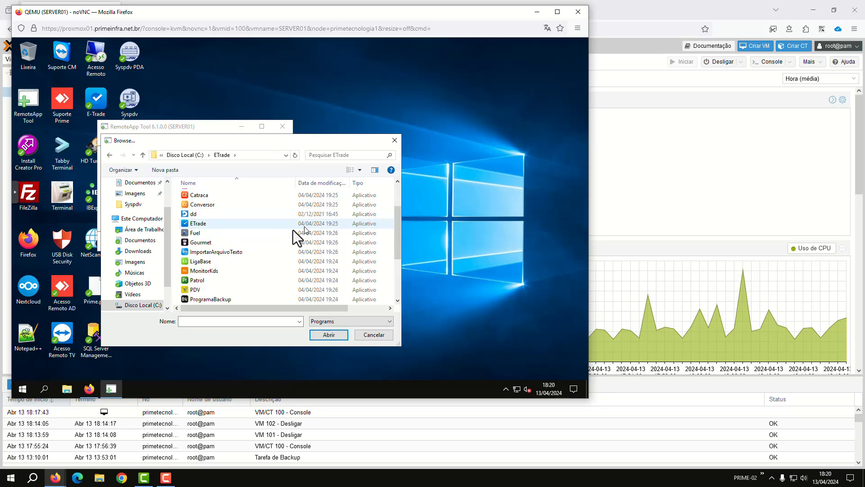
click(201, 226)
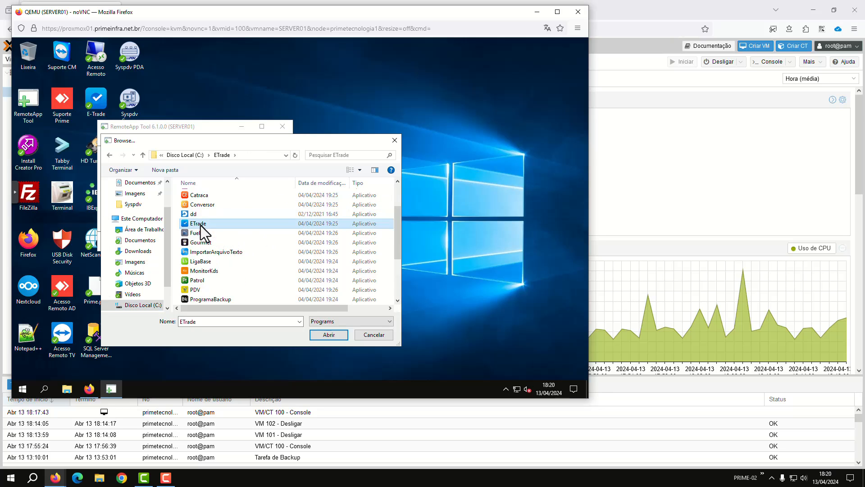
click(329, 335)
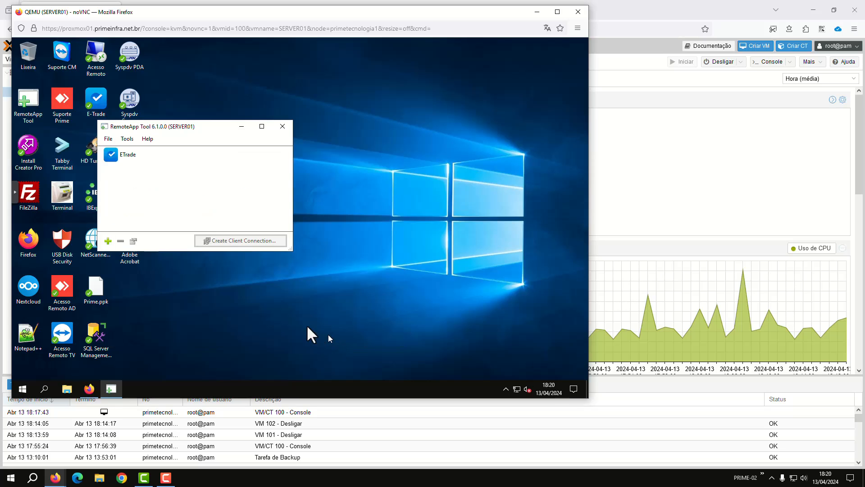
- Review the name and full name in the ETrade RemoteApp's properties, then close them without saving
click(133, 158)
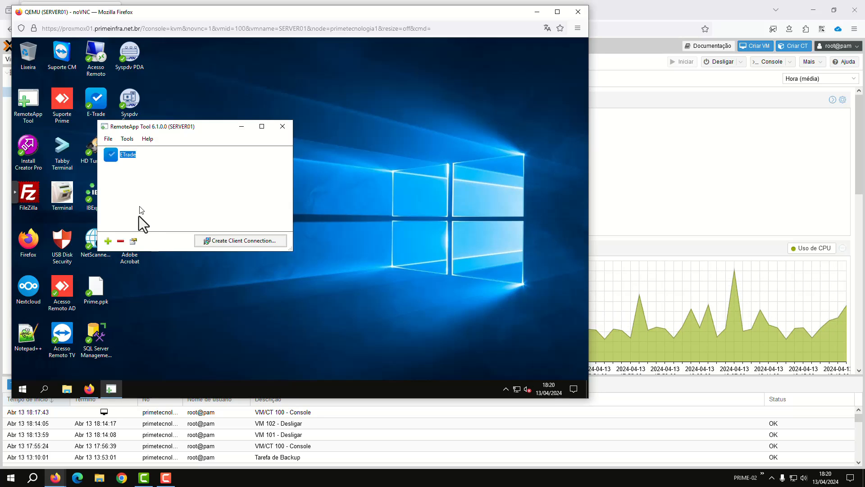
click(133, 242)
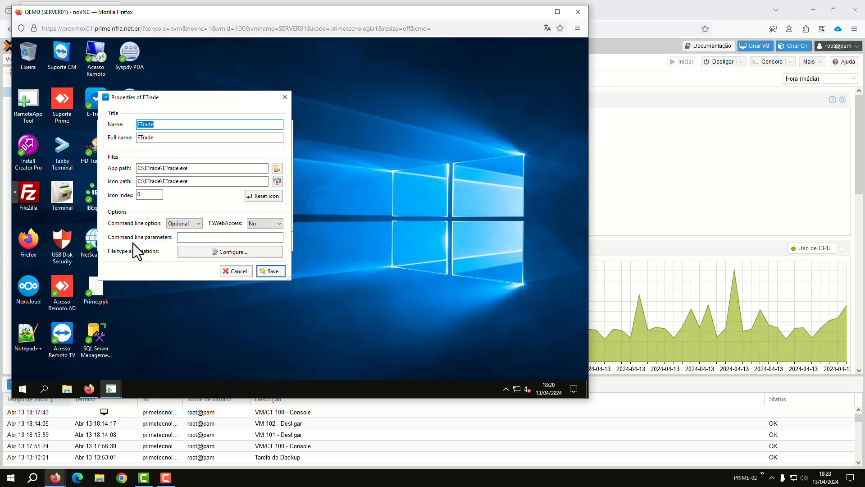
click(179, 124)
click(167, 138)
click(170, 127)
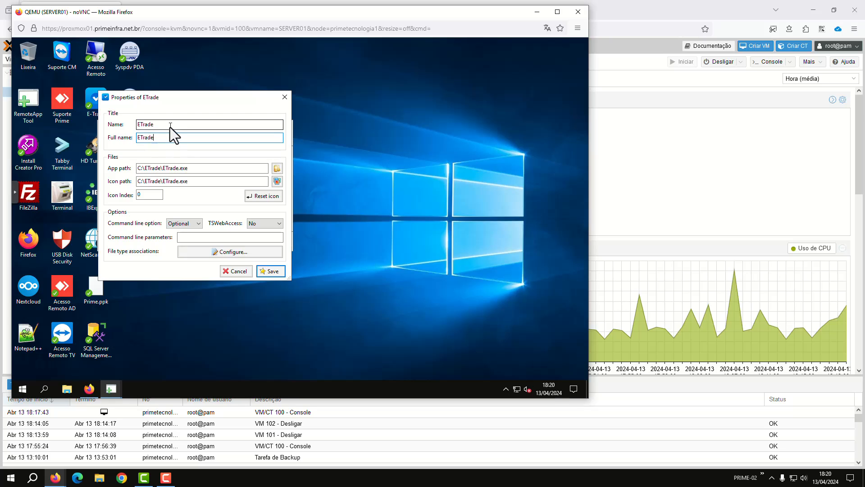
click(166, 139)
click(240, 272)
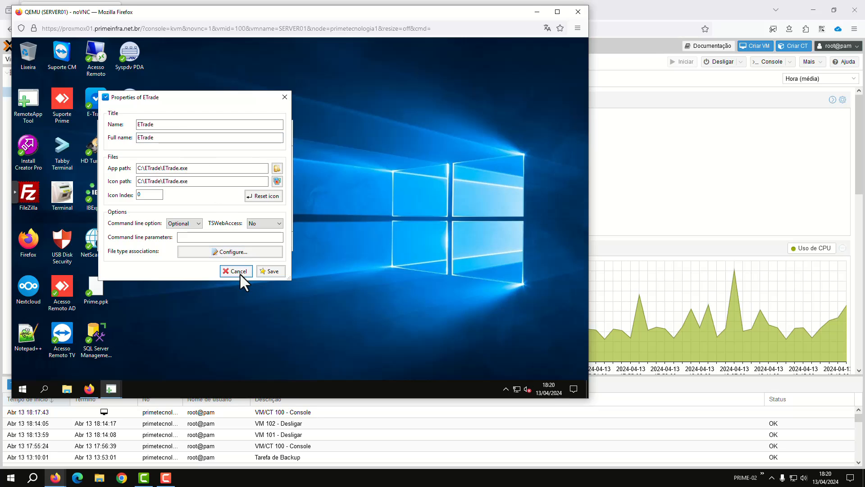
- Review the Host Options and the ETrade properties again, closing both without saving changes
click(128, 138)
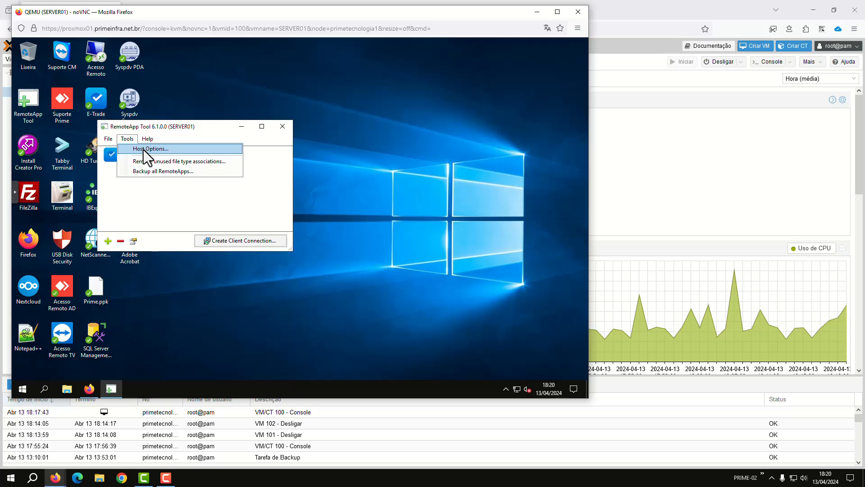
click(144, 149)
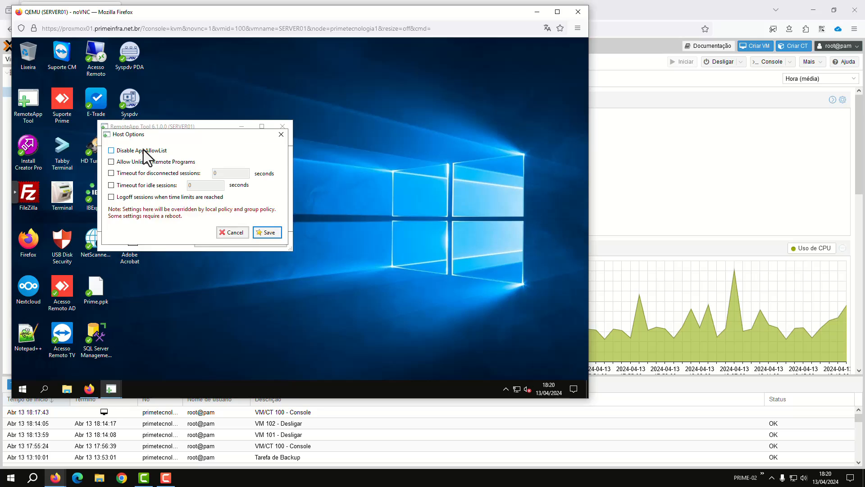
click(236, 233)
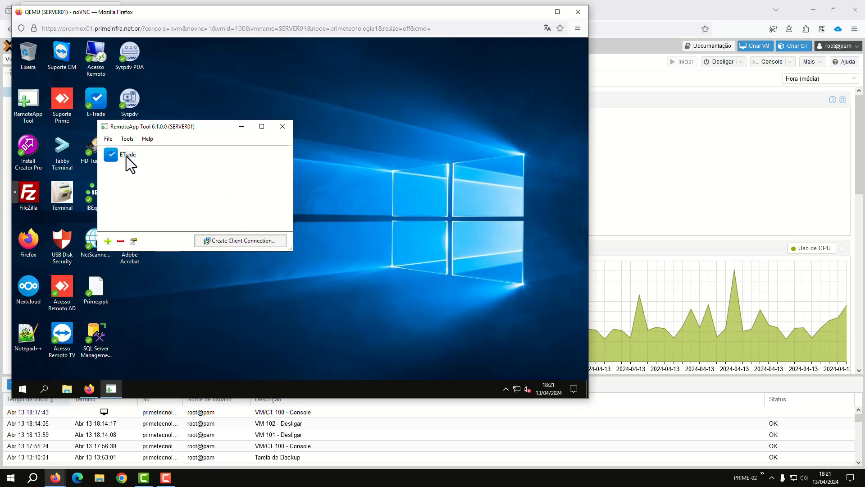
double_click(126, 156)
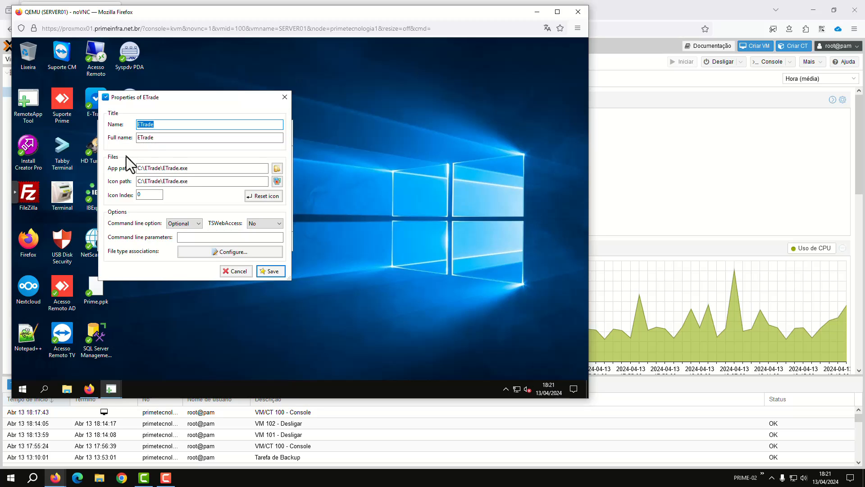
click(239, 271)
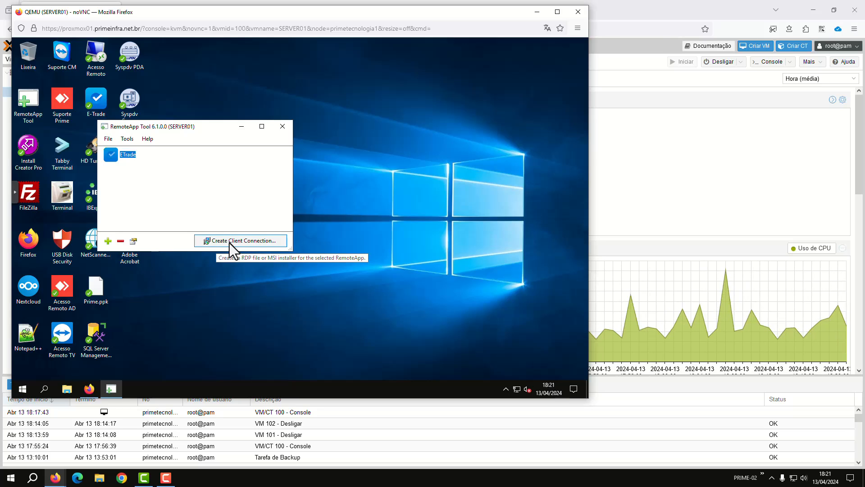
- Start a client connection for ETrade and set both the server address and the alternative server to 192.168.20.200
click(229, 243)
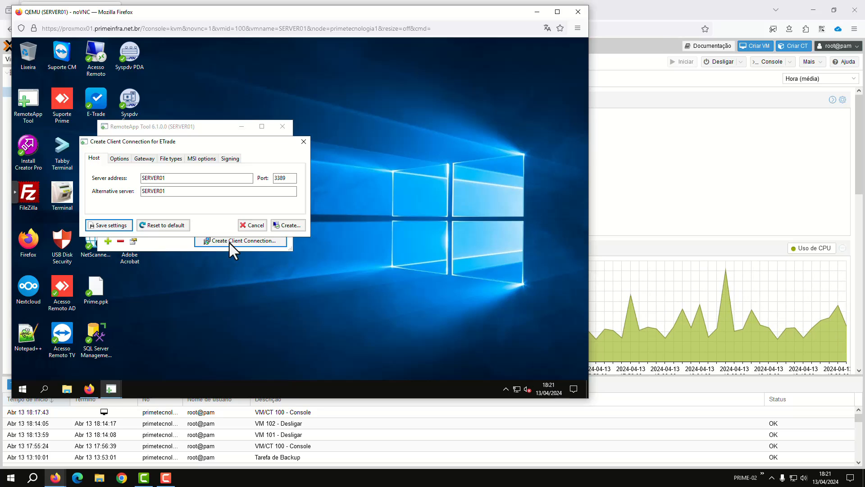
click(175, 191)
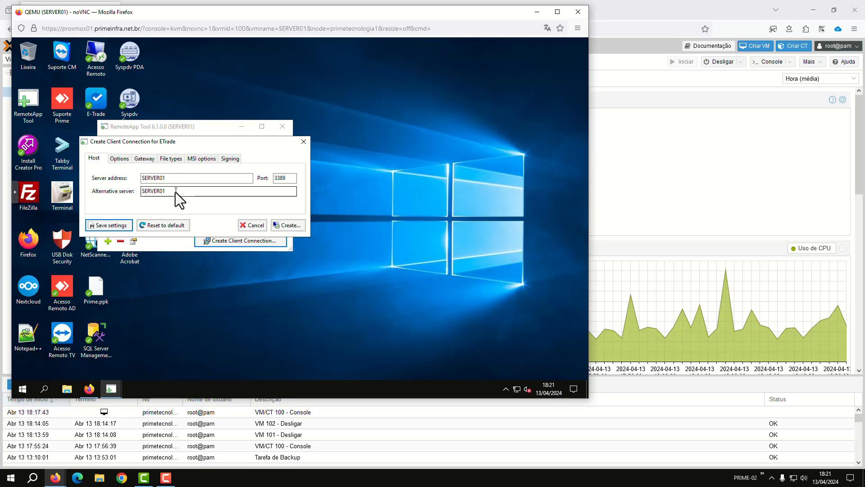
click(185, 179)
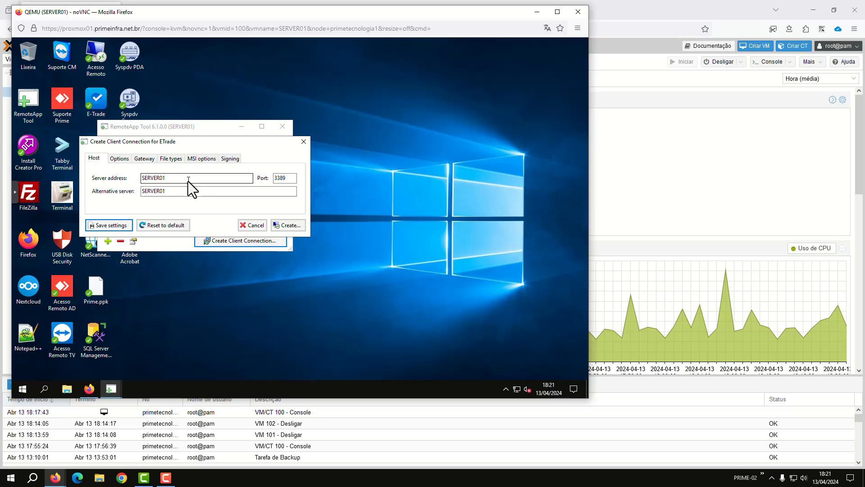
double_click(188, 180)
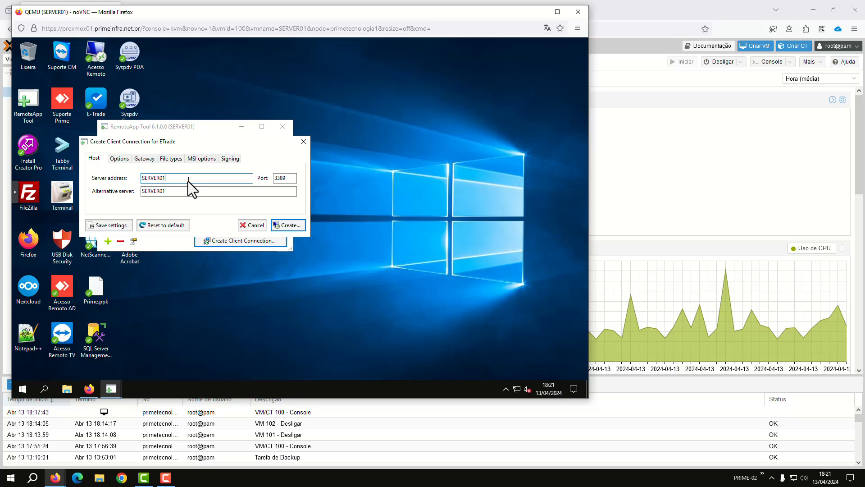
text(192.16)
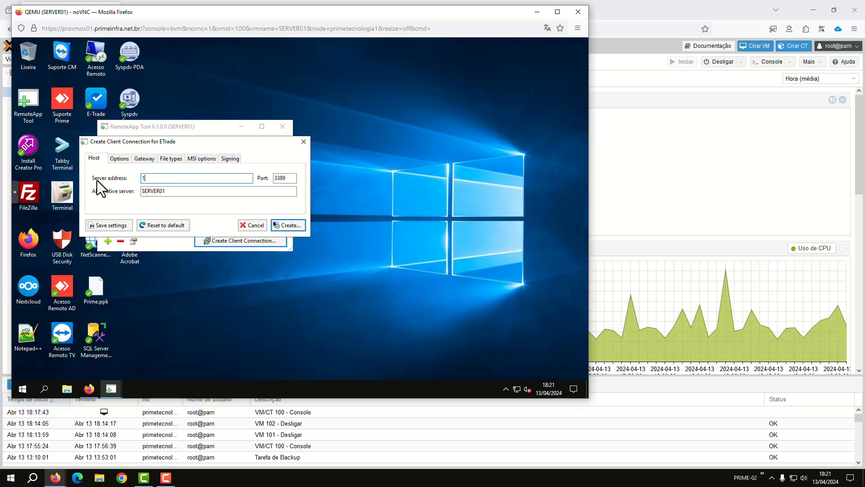
text(8.20.200)
key(Tab)
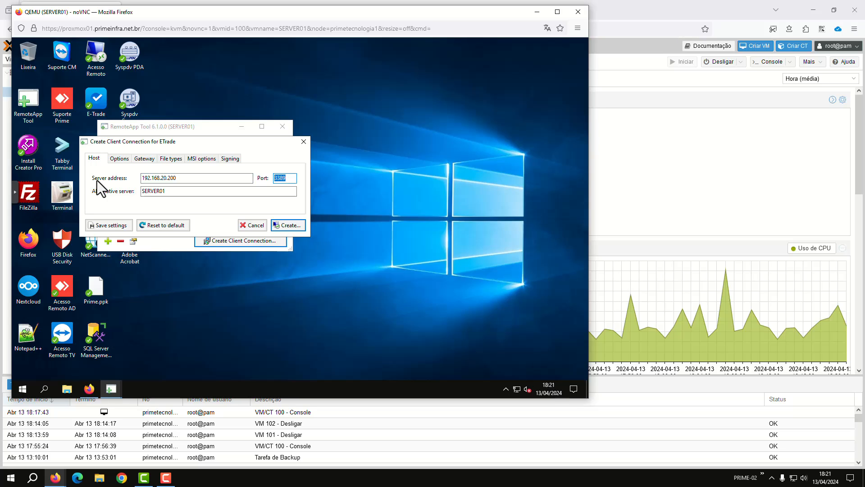
key(Tab)
text(192)
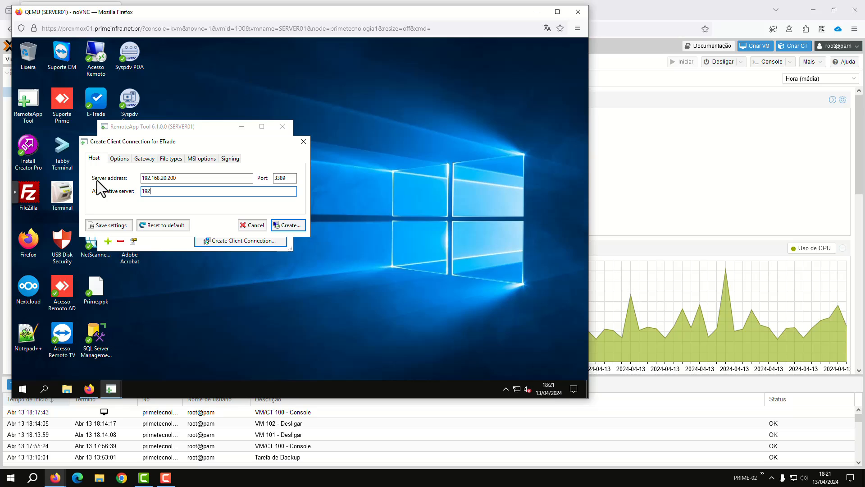
text(.168.20.200)
- Review the additional RDP options, including font smoothing, audio quality mode, authentication level and autoreconnection, then close them
click(121, 158)
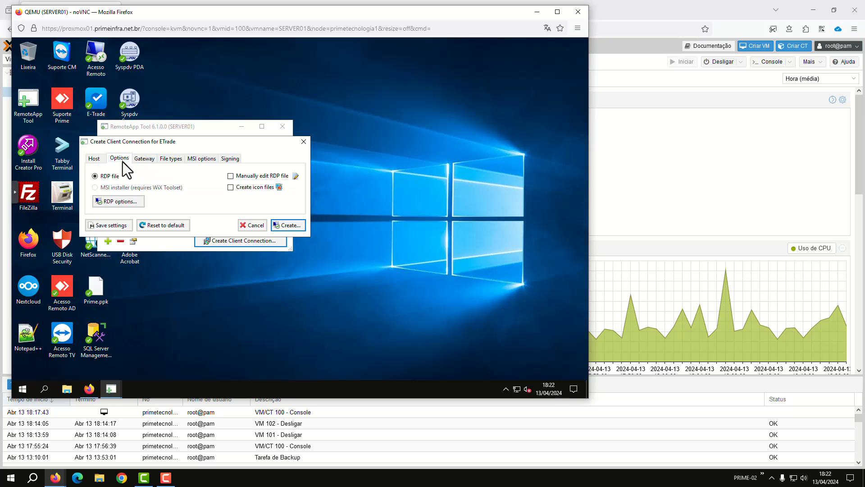
click(120, 202)
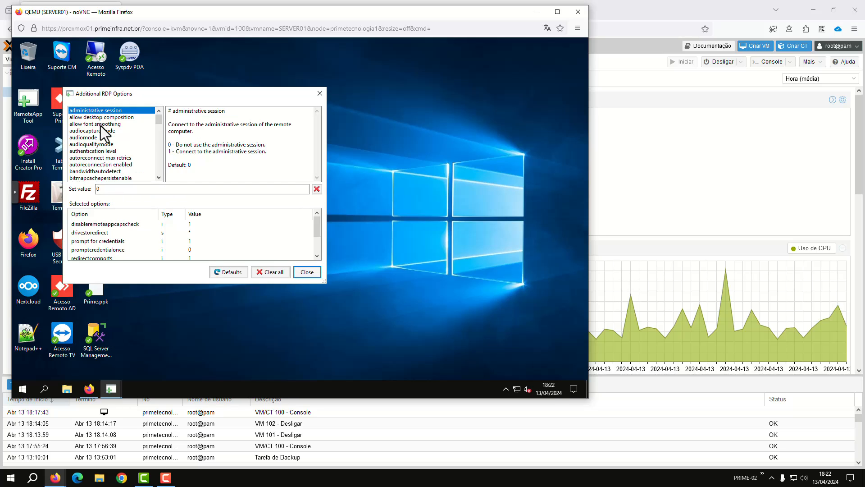
click(100, 124)
click(85, 145)
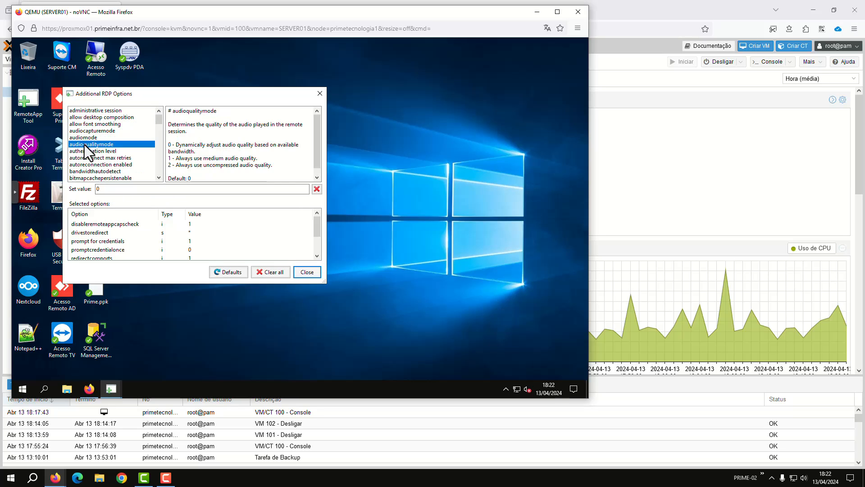
click(88, 154)
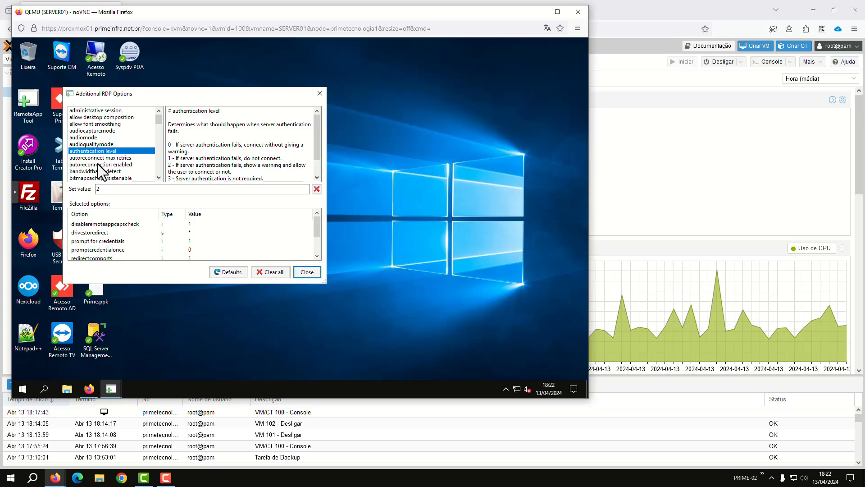
click(98, 164)
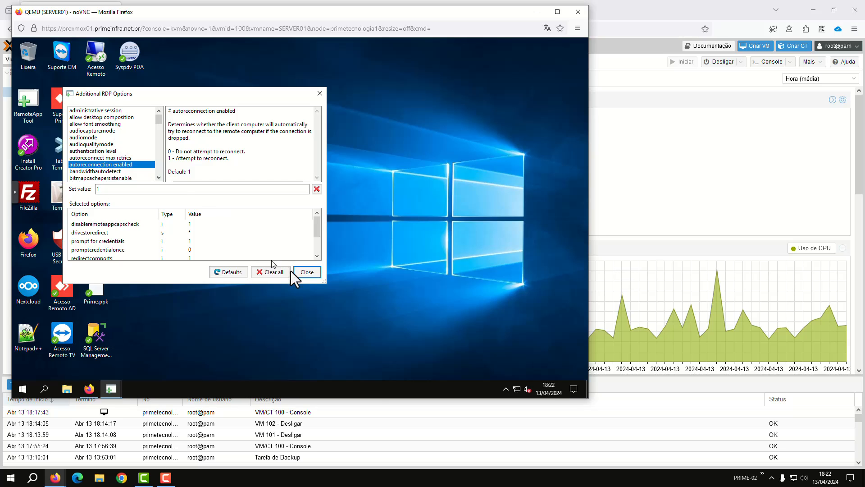
click(303, 273)
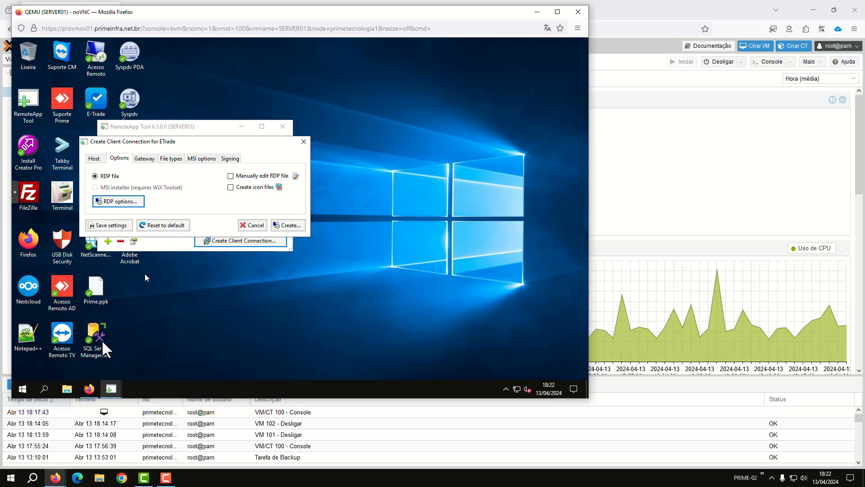
- Examine the supported RDP properties in the Microsoft Learn article open in the server's browser, then minimize the browser
click(87, 389)
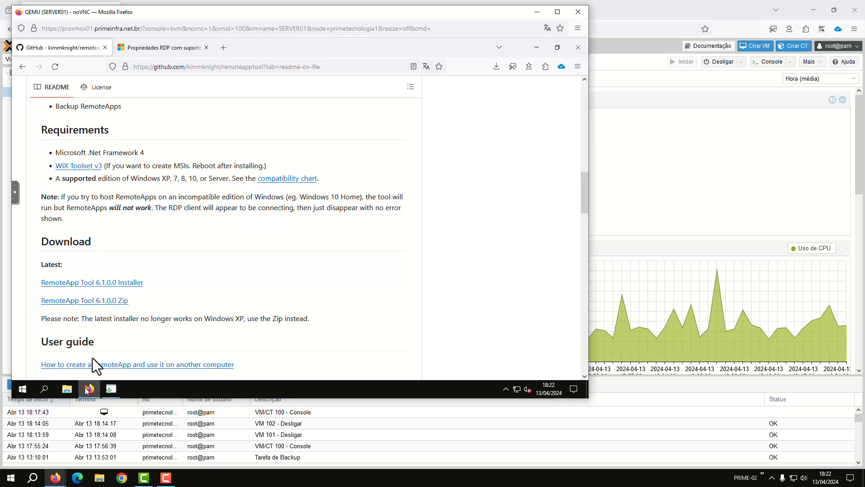
click(147, 51)
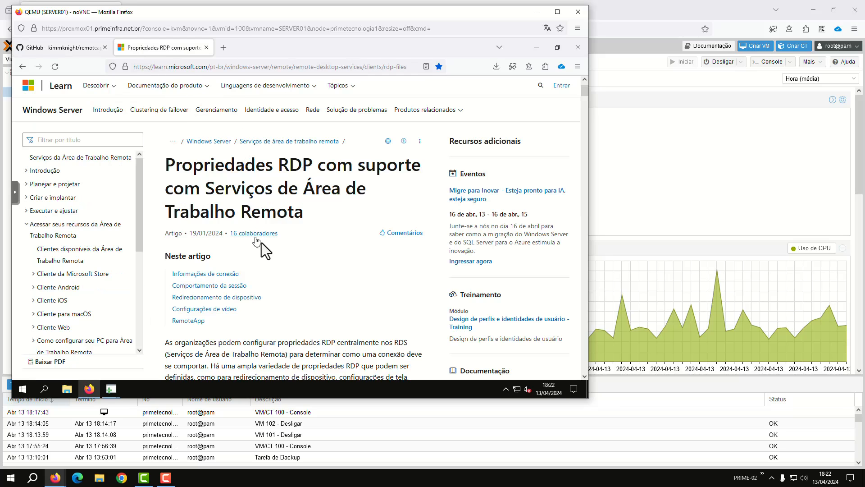
scroll(262, 242, down, 5)
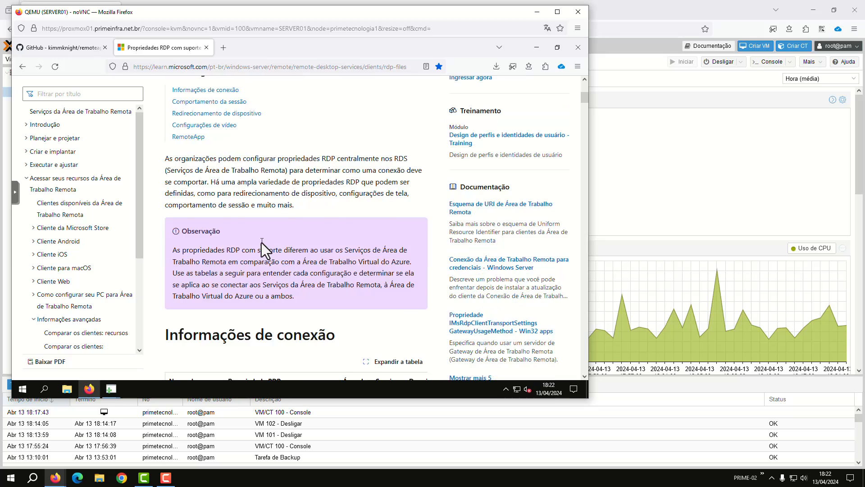
scroll(261, 243, down, 5)
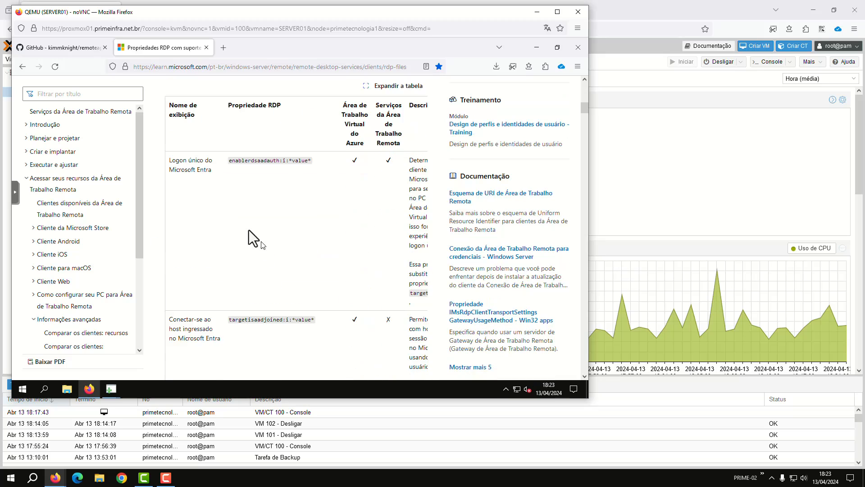
scroll(236, 220, down, 5)
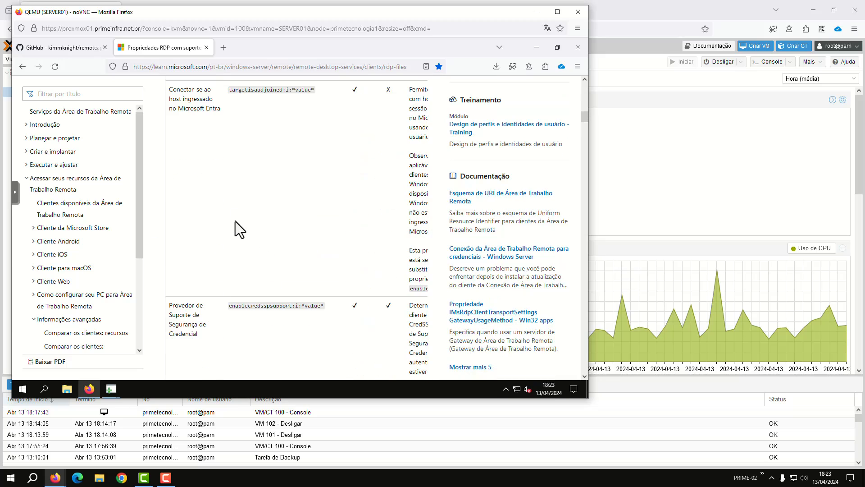
scroll(242, 172, down, 4)
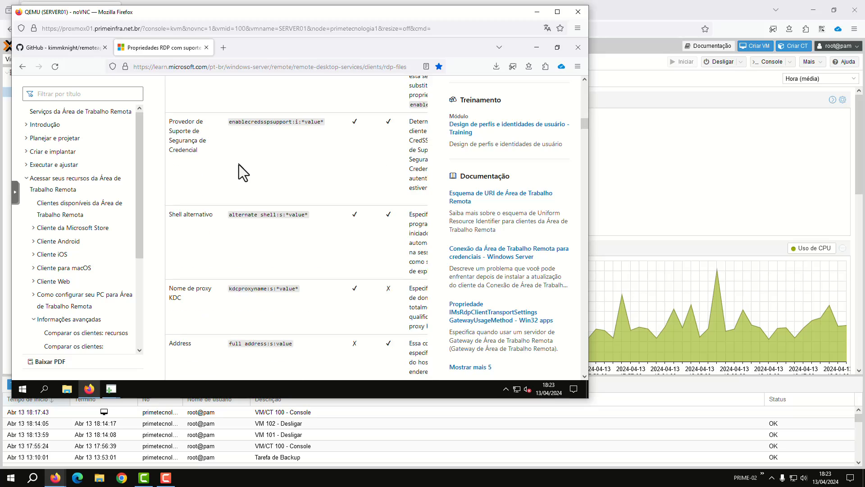
scroll(239, 164, down, 5)
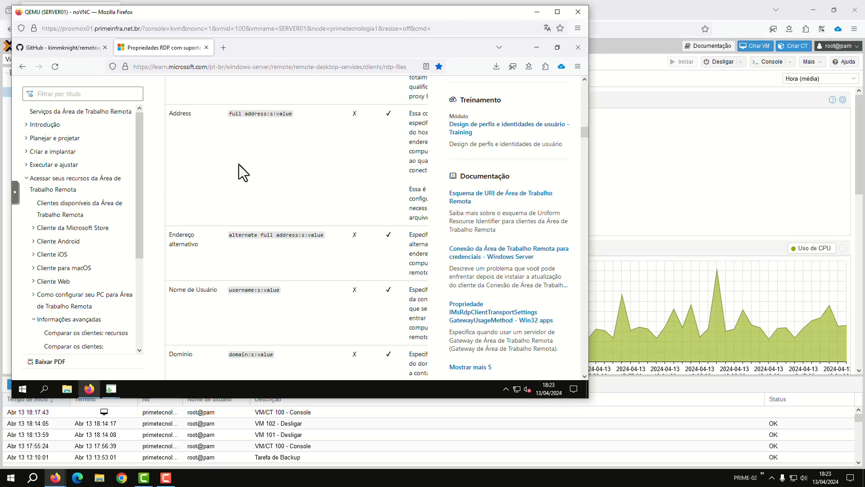
click(534, 50)
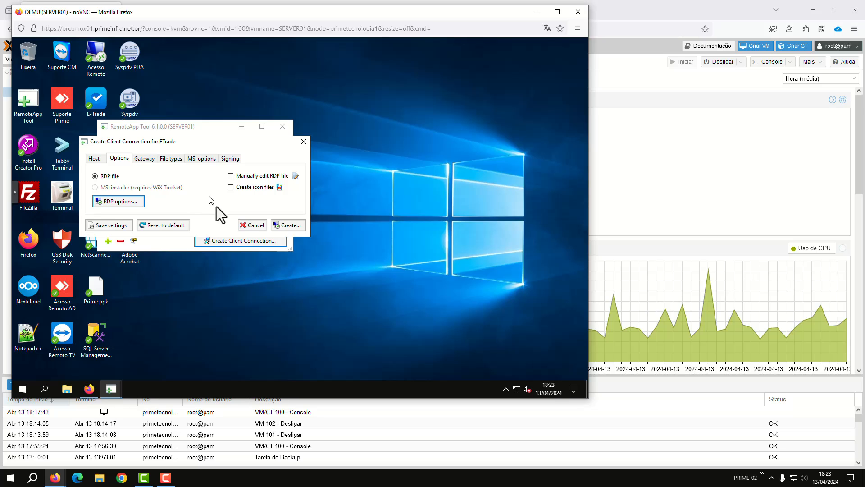
- Create the client connection as an RDP file named ETrade on the desktop (Área de Trabalho), then close RemoteApp Tool
click(285, 227)
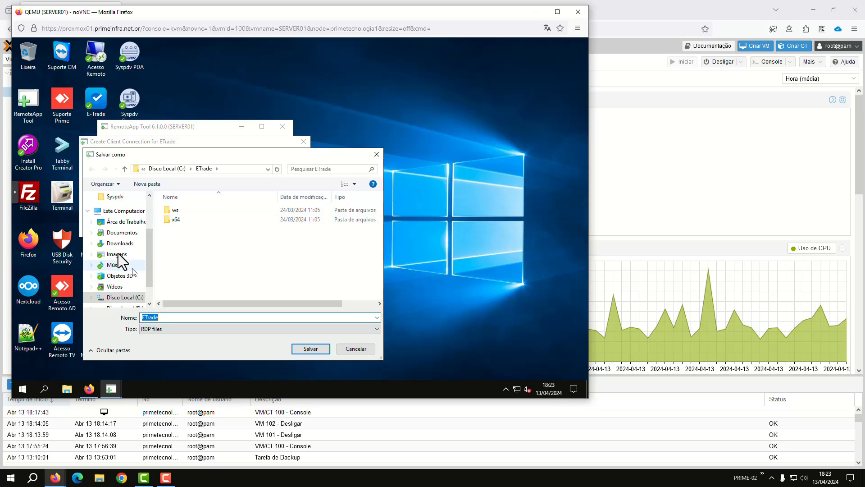
click(119, 222)
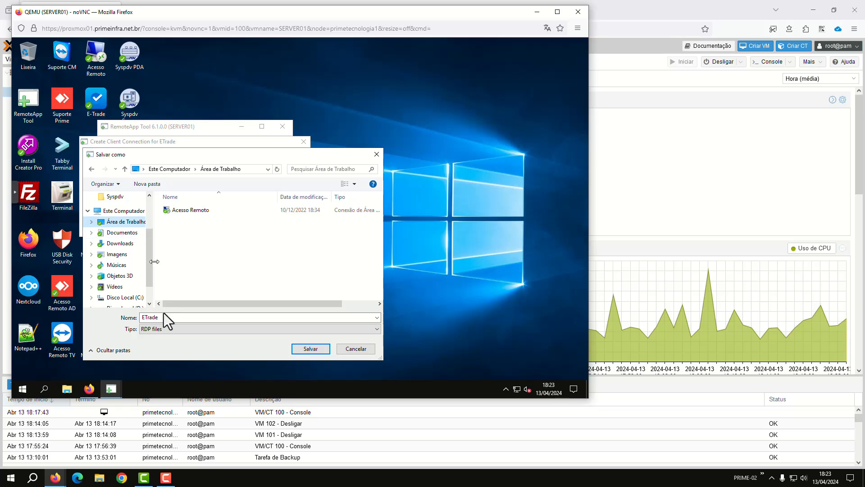
click(311, 348)
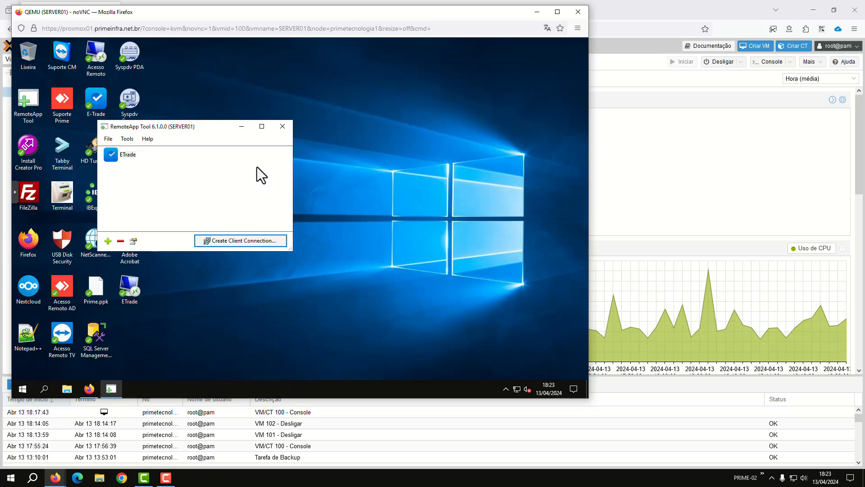
click(281, 126)
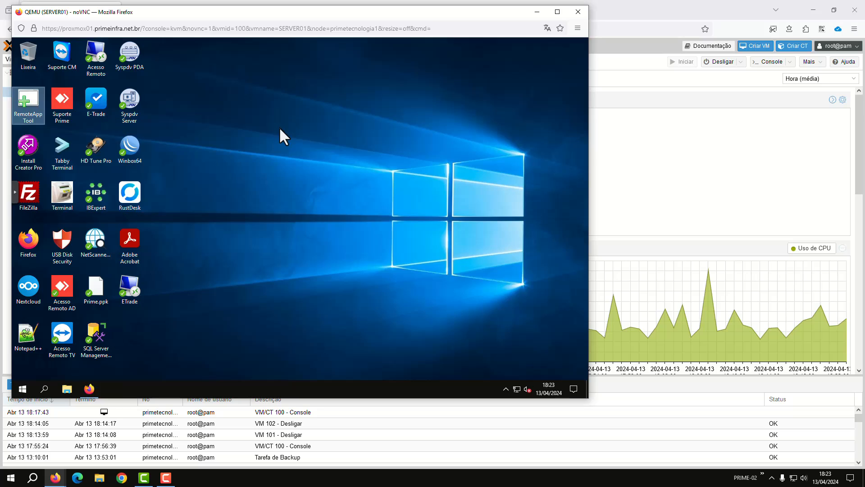
- Examine the connection settings inside the desktop's ETrade RDP file in Notepad++, then close the file and the editor
right_click(131, 288)
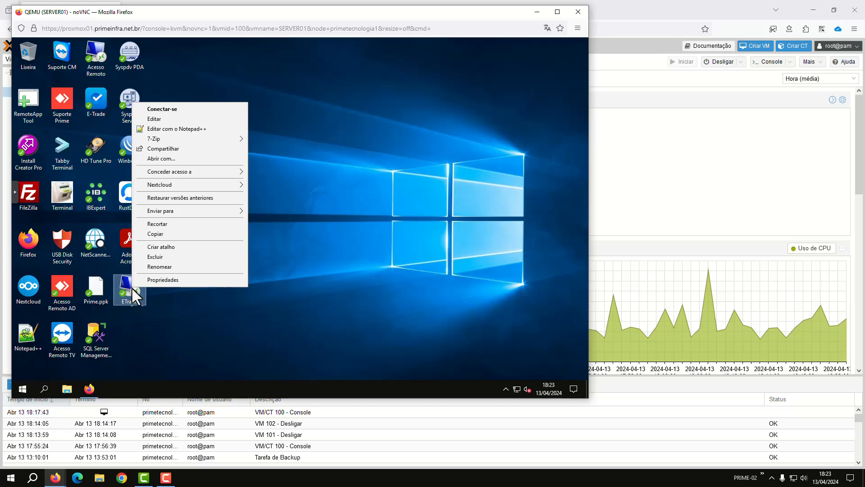
click(178, 130)
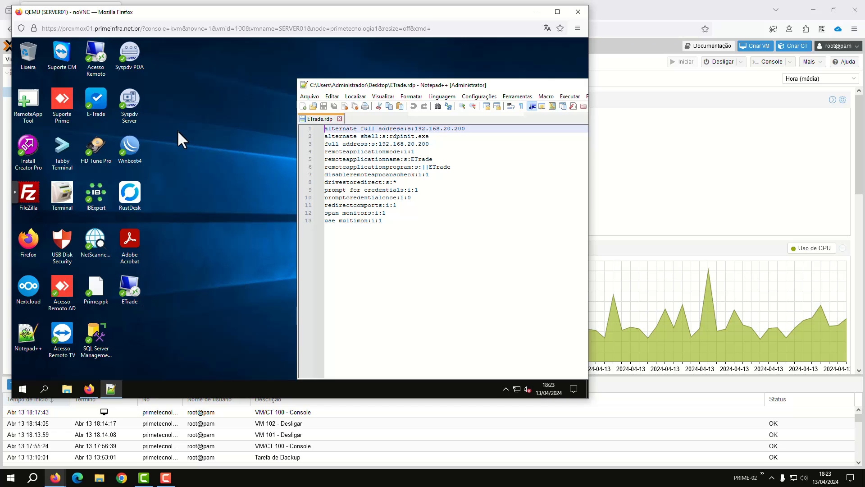
drag(388, 223, 318, 129)
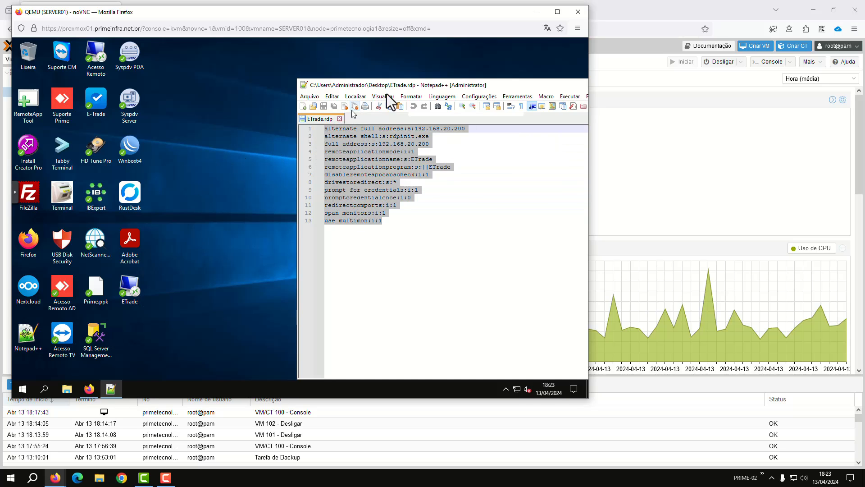
drag(396, 88, 208, 66)
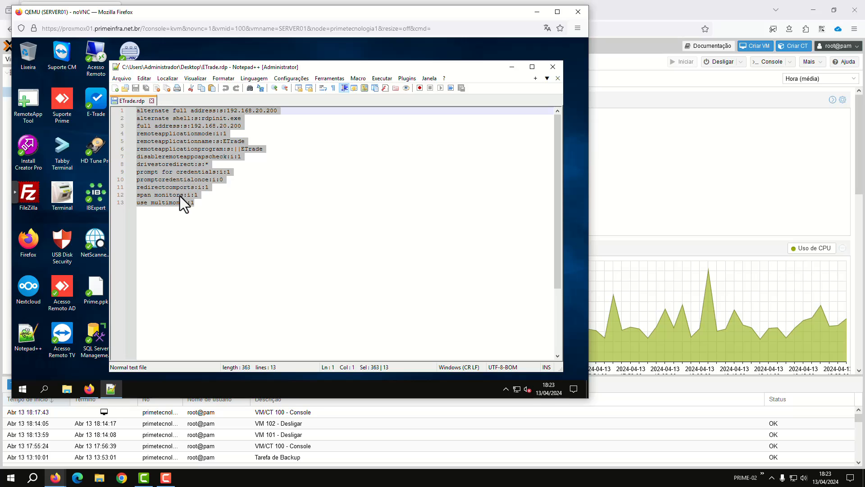
click(153, 100)
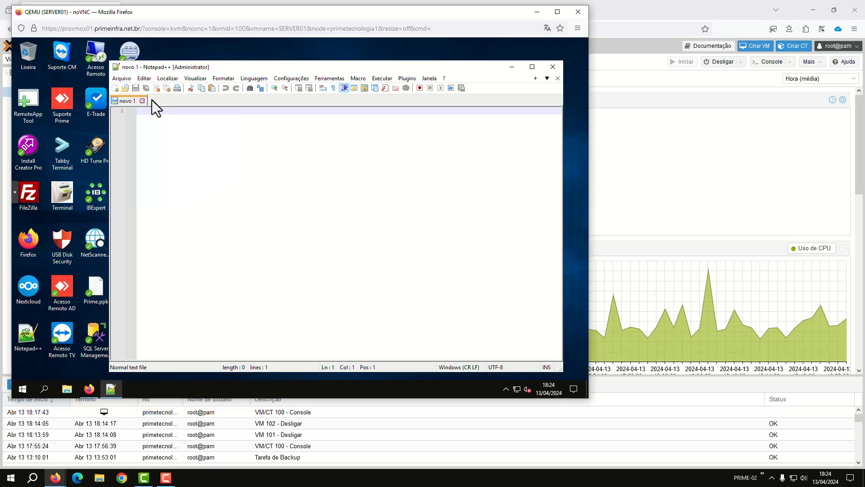
click(552, 68)
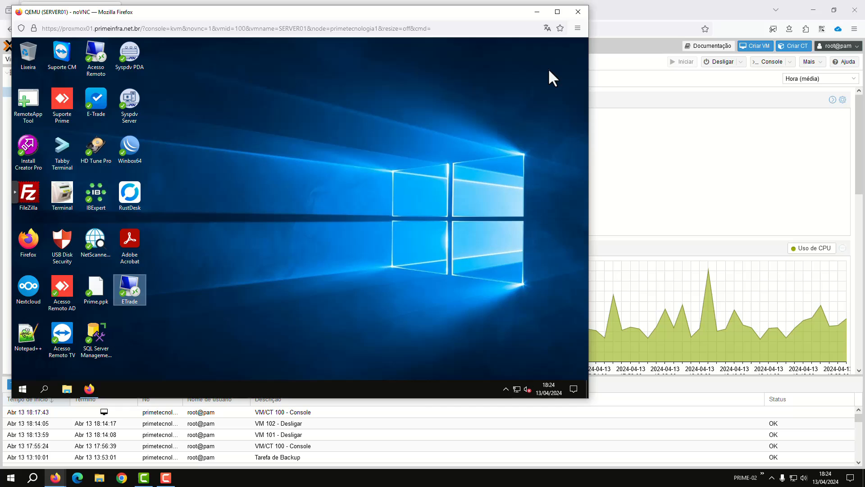
- Copy the ETrade RDP file from the desktop to the Prime folder on drive D:, replacing the existing file, and close the file explorer
right_click(134, 287)
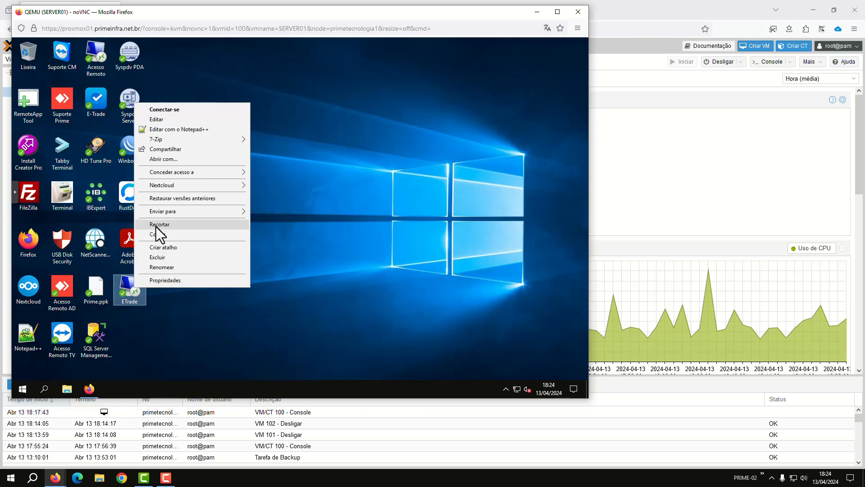
click(68, 389)
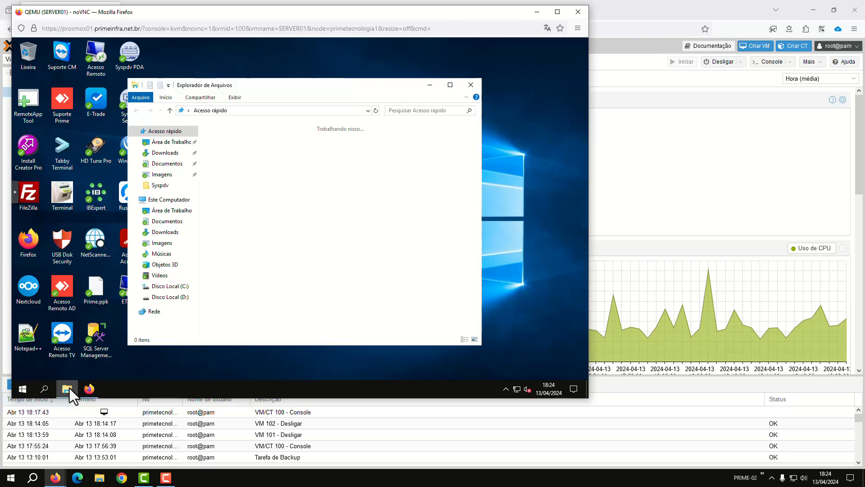
click(167, 297)
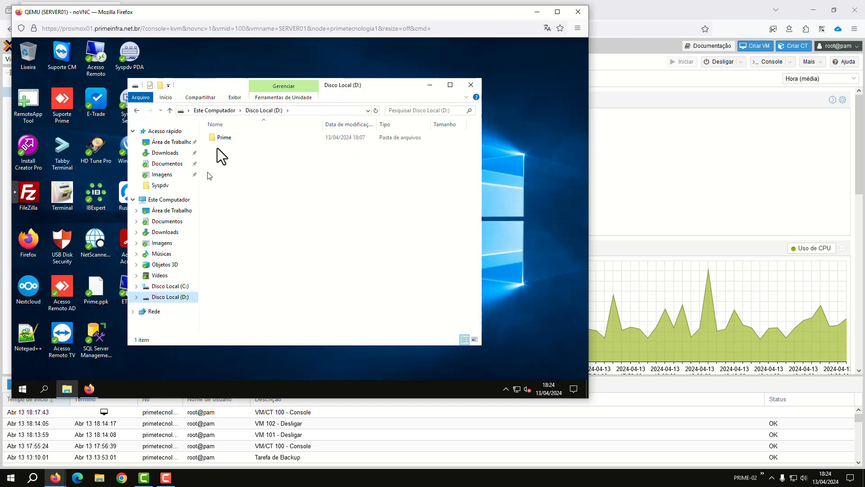
double_click(220, 138)
right_click(233, 199)
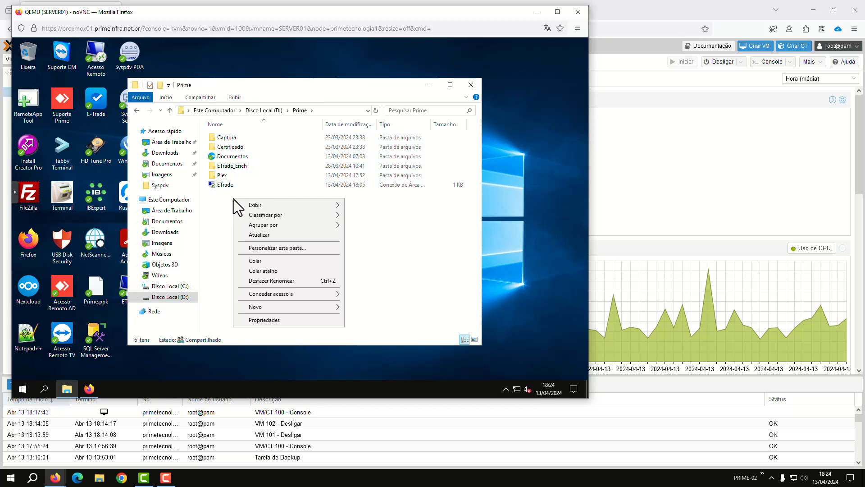
click(255, 260)
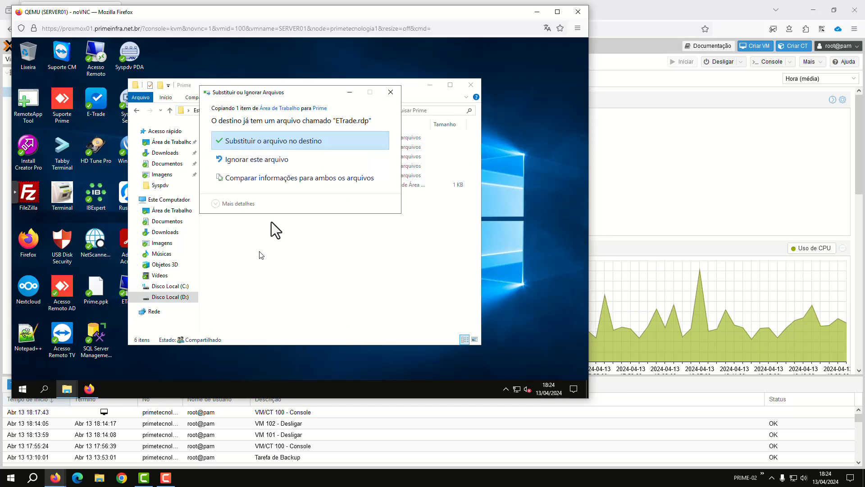
click(285, 145)
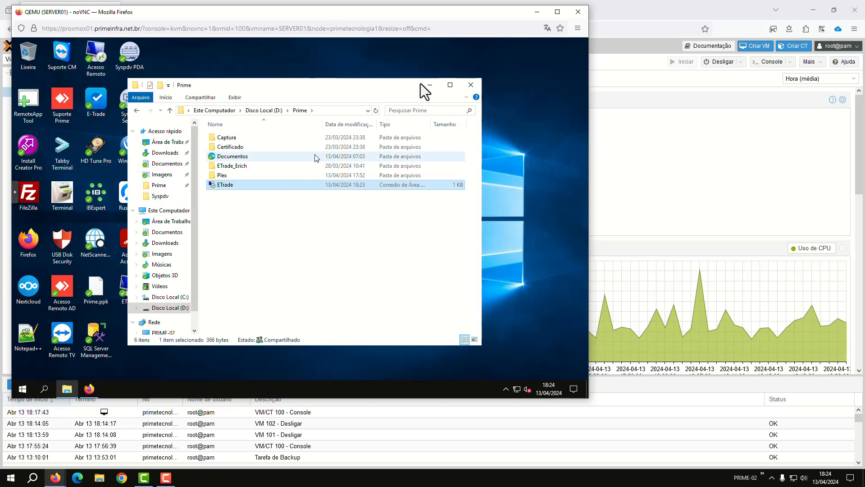
click(470, 85)
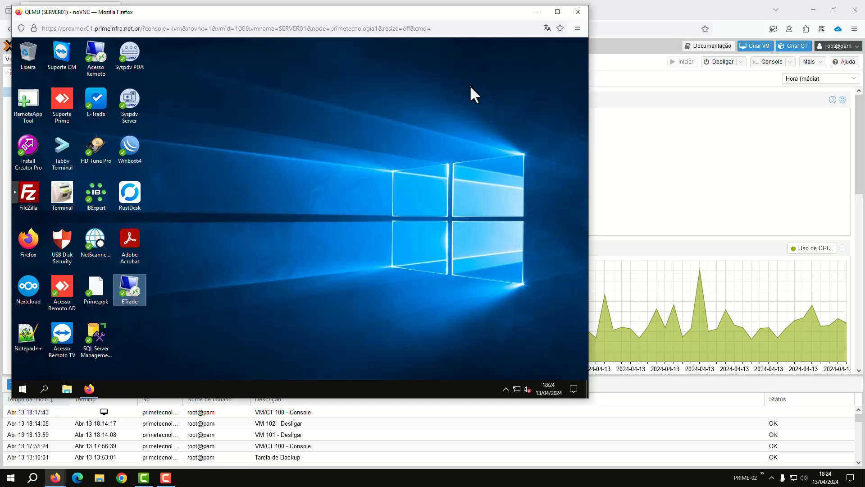
- Switch from SERVER01 to the noVNC console of VM 106 (THINCLIENT) on primetecnologia2 and log in with the account password
click(535, 14)
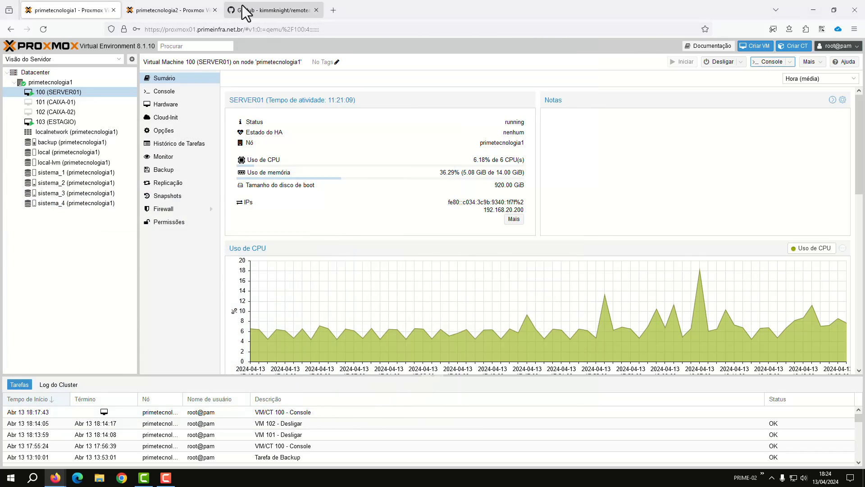
click(181, 10)
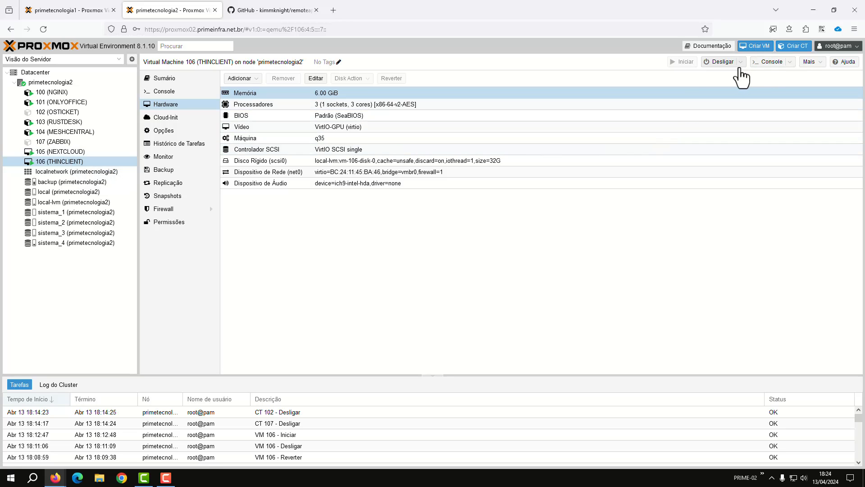
click(790, 62)
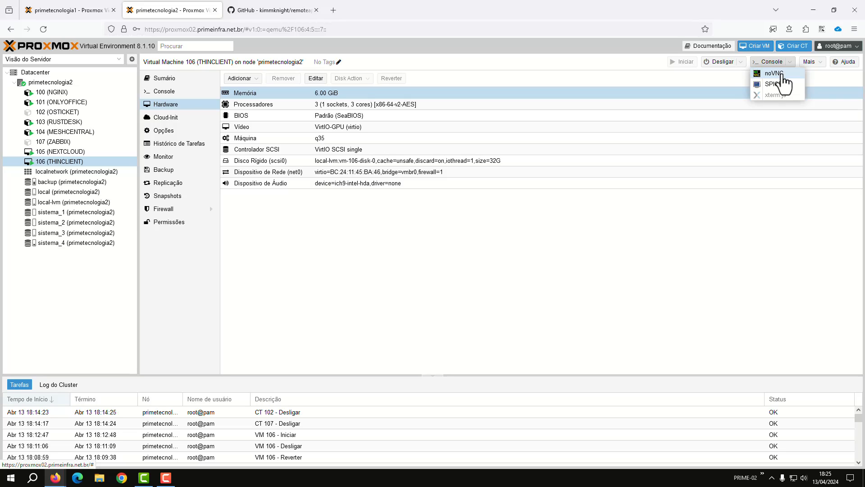
click(783, 76)
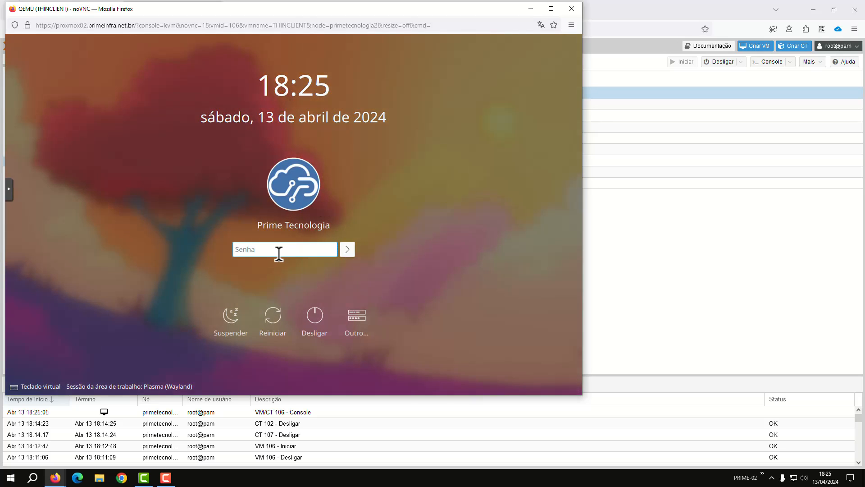
text(••••••)
key(Return)
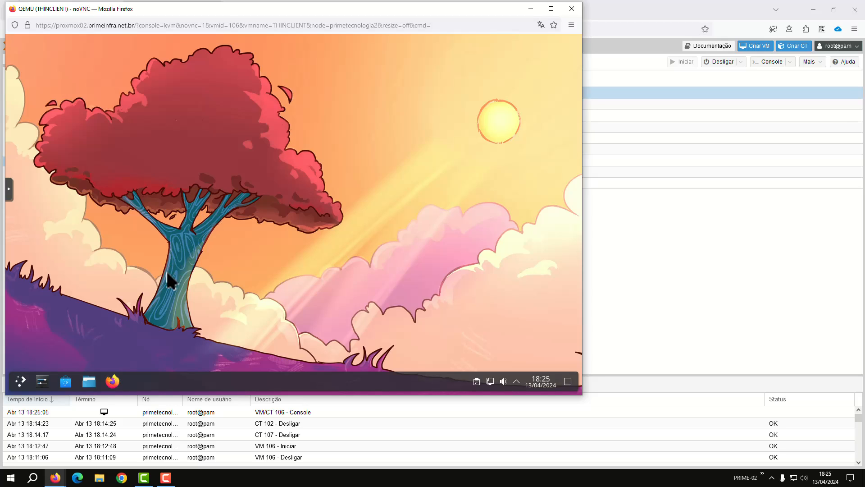
- Search the web for thincast in the thin client's Firefox and view the Thincast home page, declining the translation
click(110, 382)
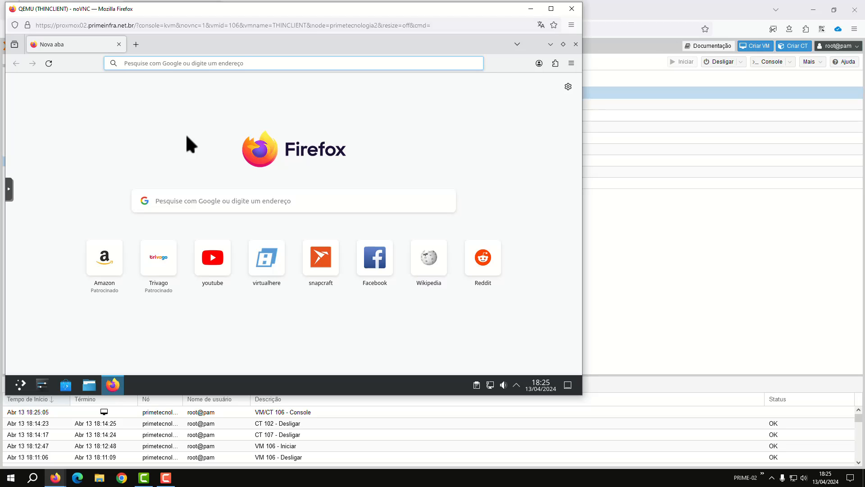
text(thincast)
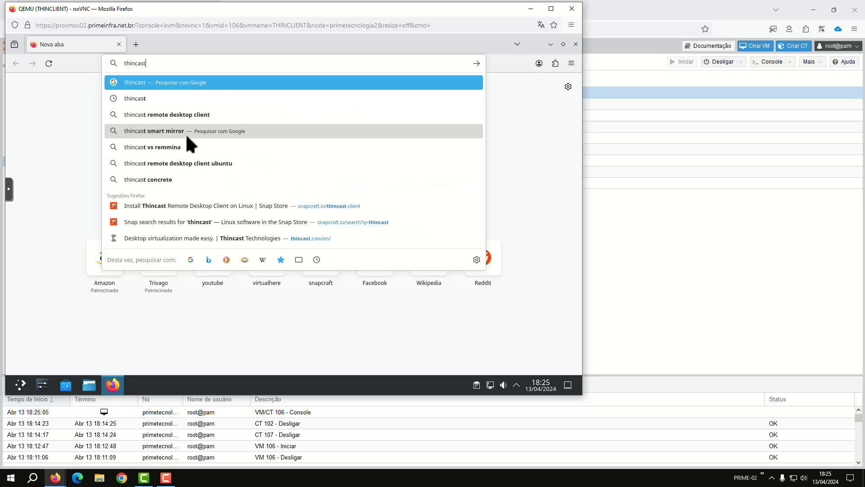
key(Return)
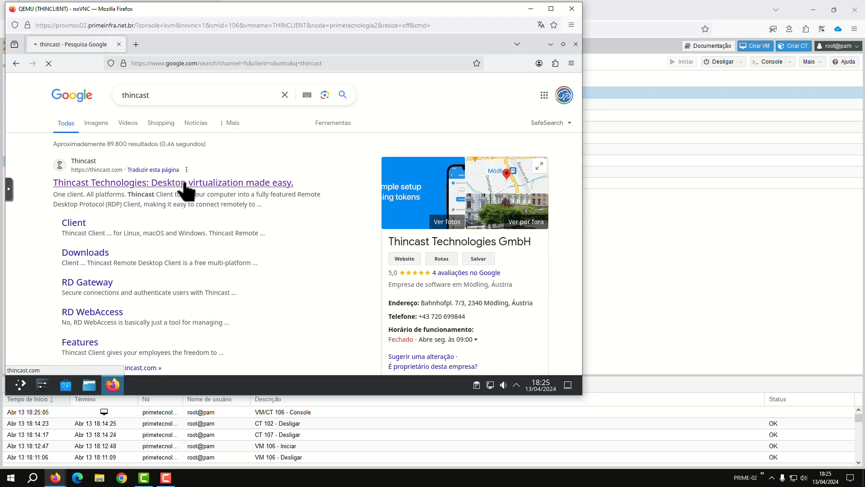
click(185, 184)
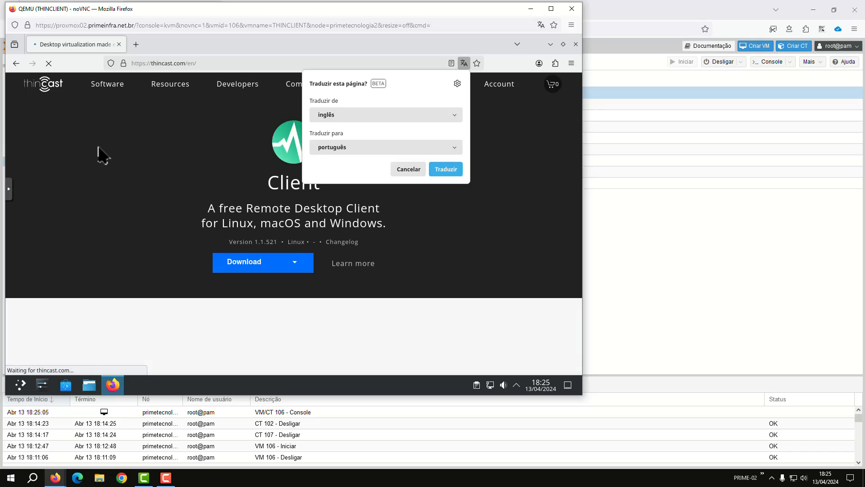
click(412, 173)
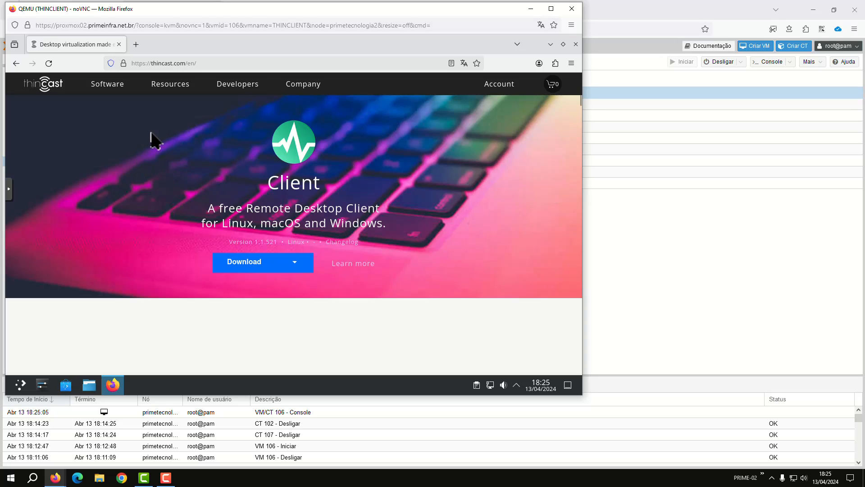
scroll(153, 140, down, 2)
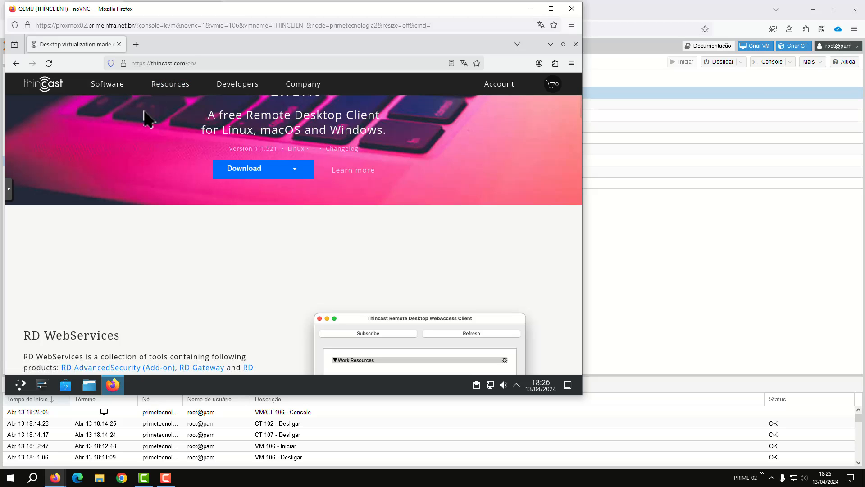
- Load flathub.org in a new browser tab without translating it, and open its Set Up Flathub page in another tab
click(136, 45)
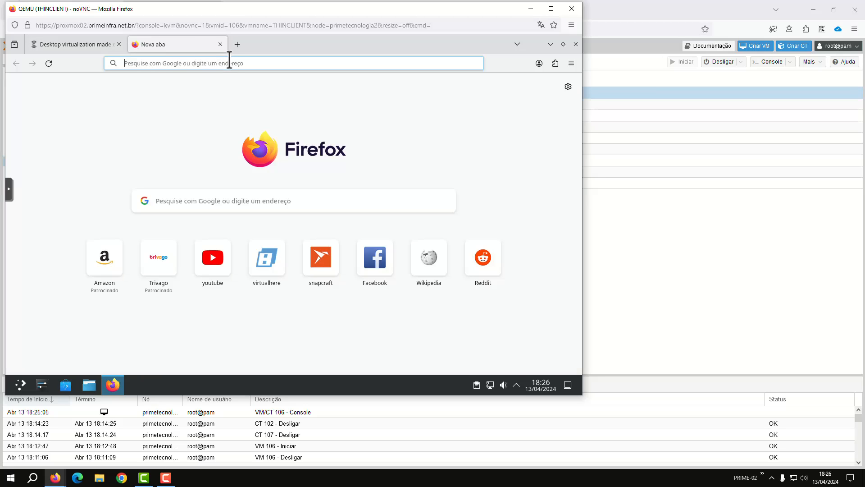
text(flathu)
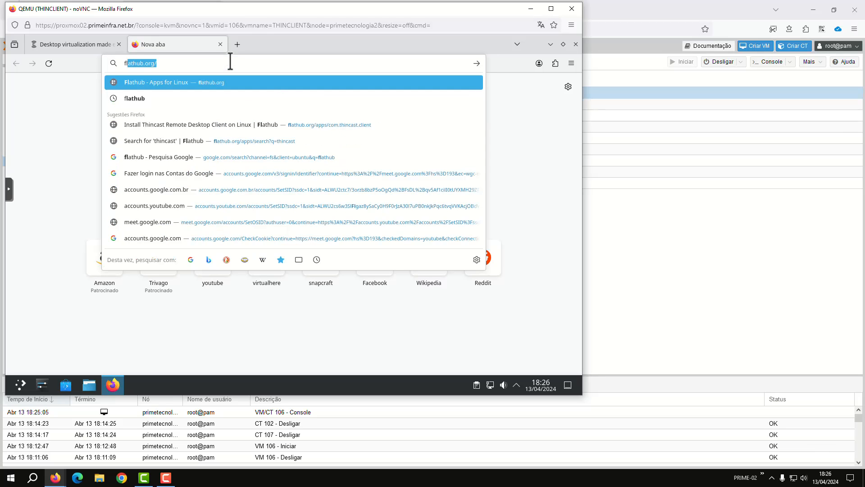
text(b)
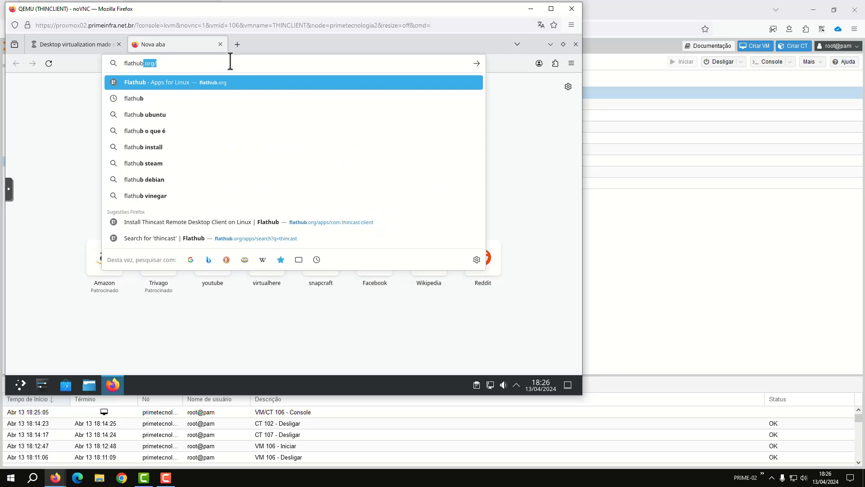
key(Return)
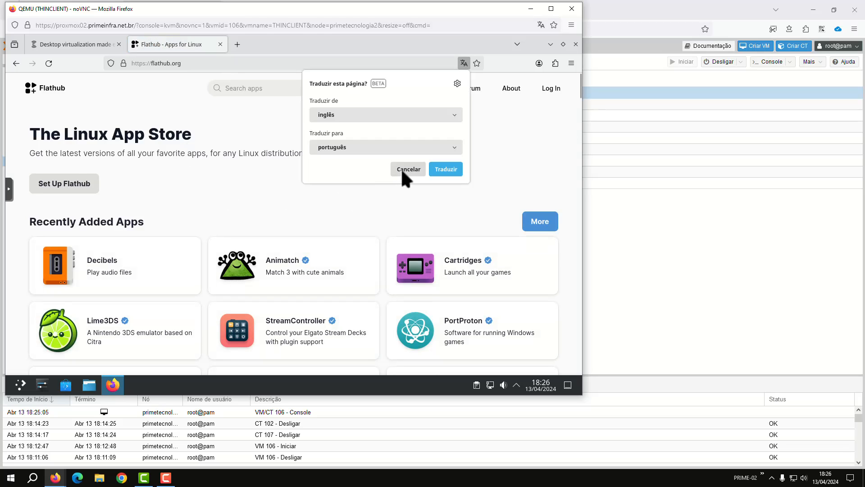
click(406, 170)
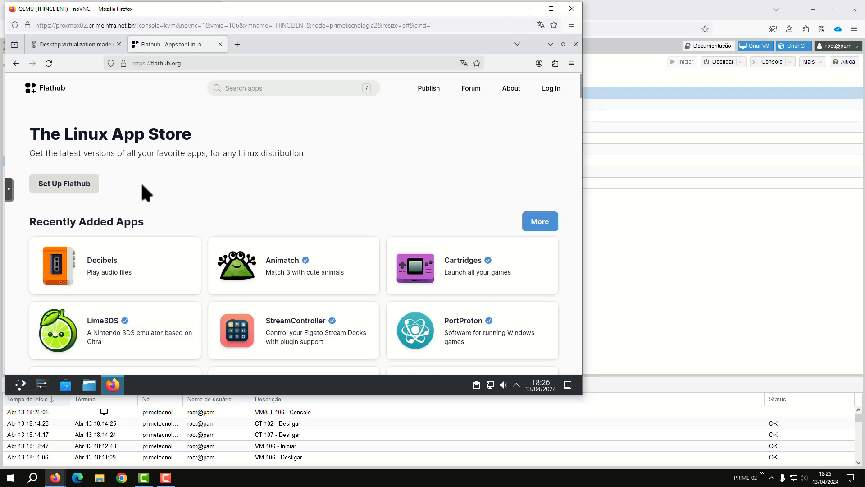
right_click(57, 187)
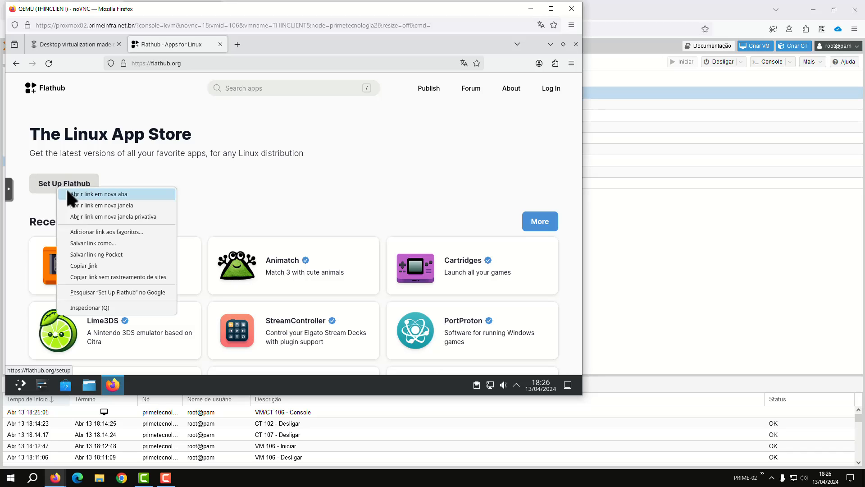
click(67, 189)
click(255, 47)
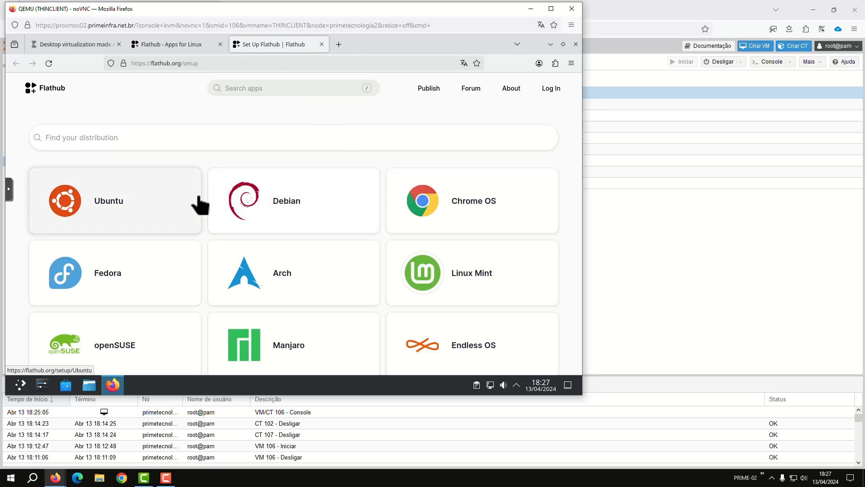
- Search Flathub for thincast and open the Thincast Remote Desktop Client app page
click(165, 43)
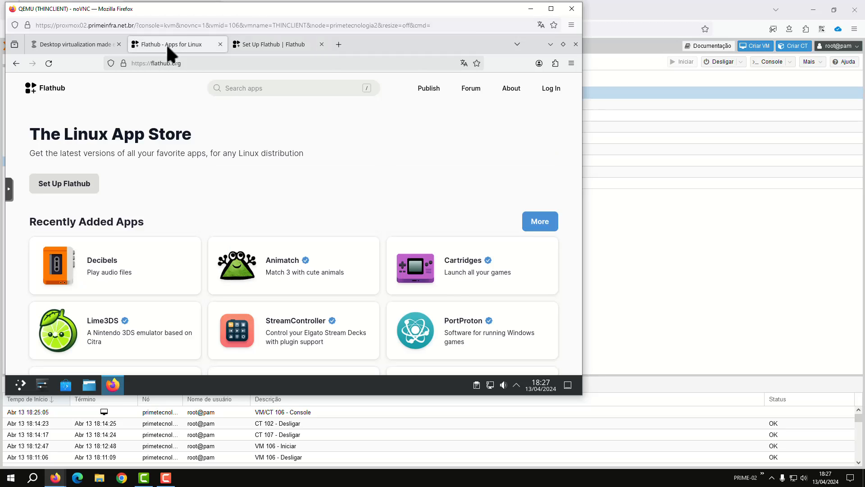
click(247, 88)
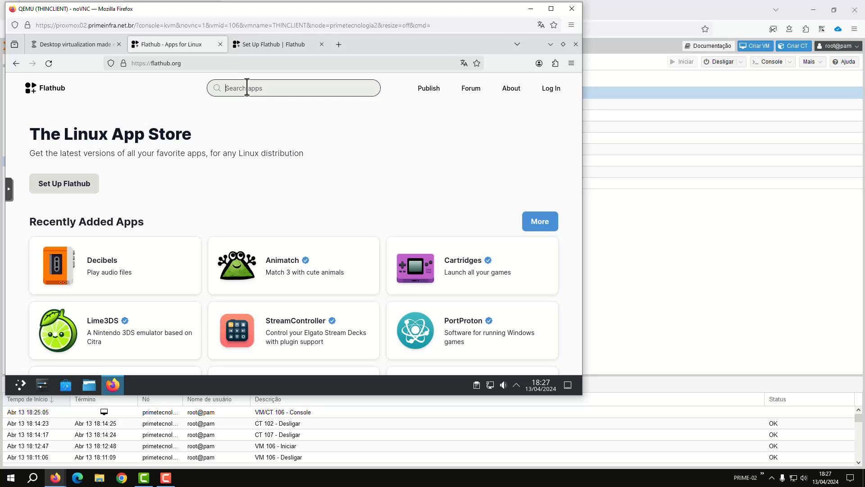
text(thincast)
key(Return)
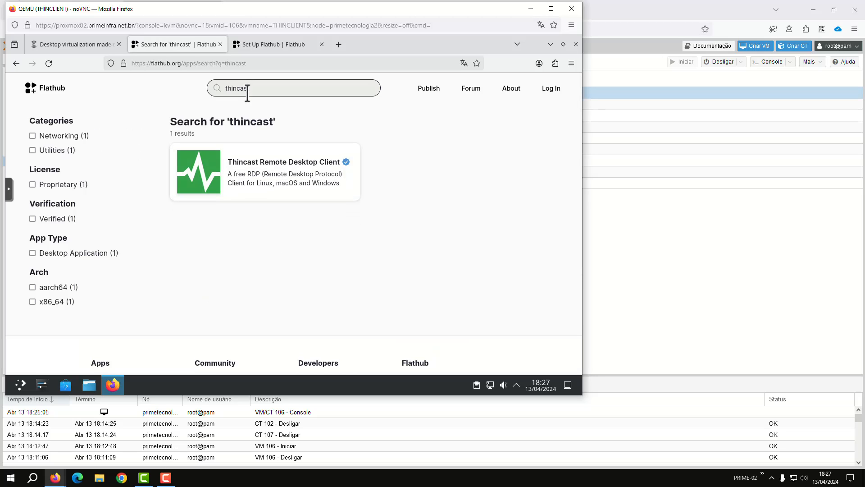
click(247, 176)
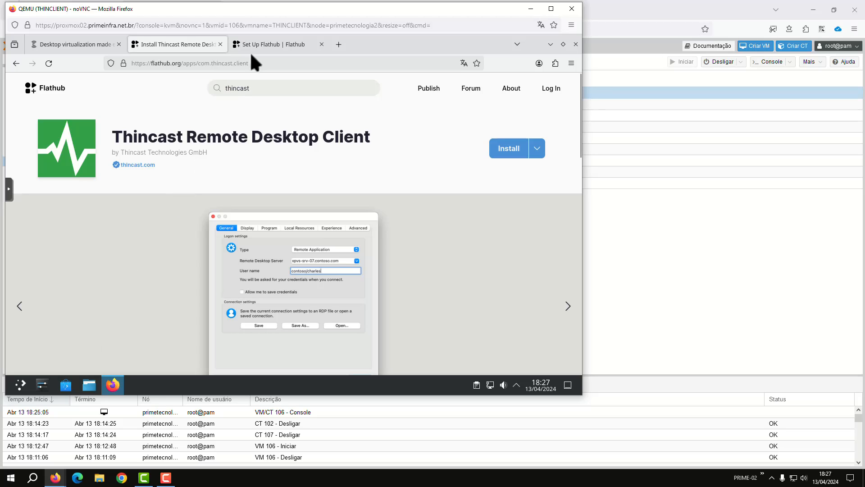
- Search the web for snap store in a new browser tab and open the Snapcraft store page, declining its translation
click(339, 44)
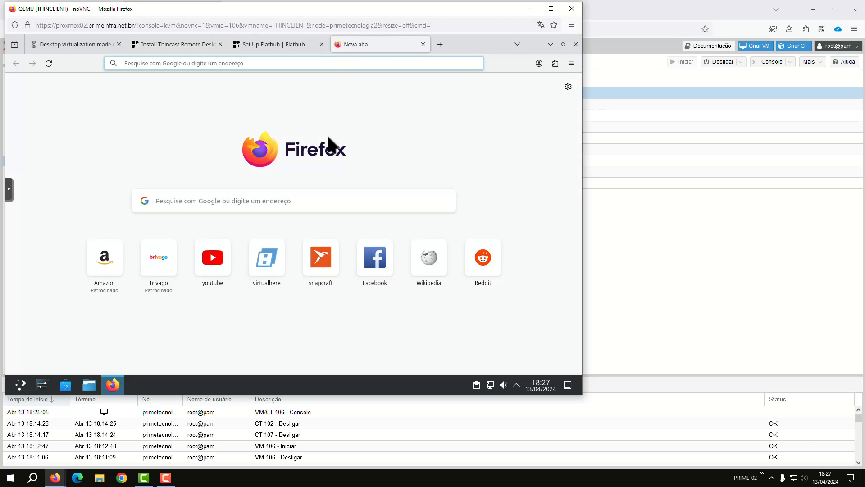
text(snap)
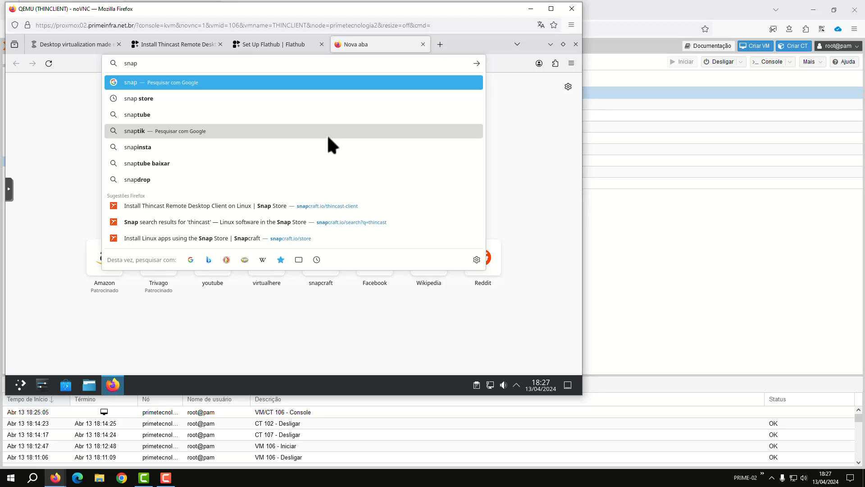
text( store)
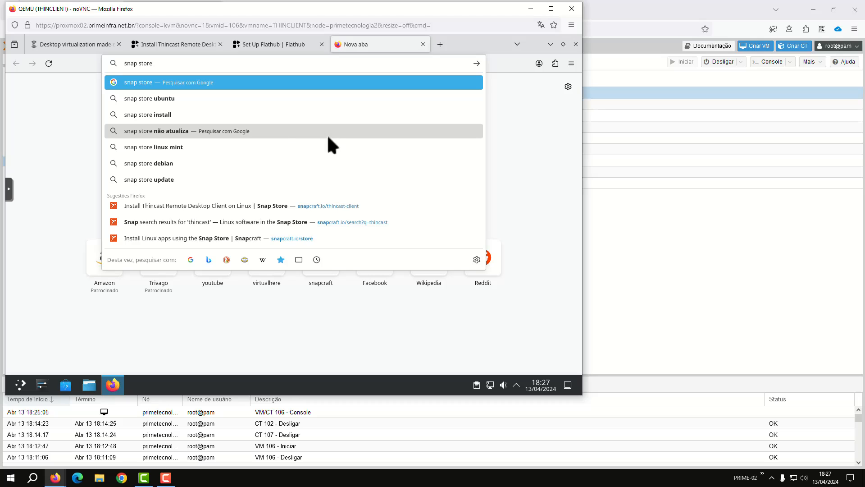
key(Return)
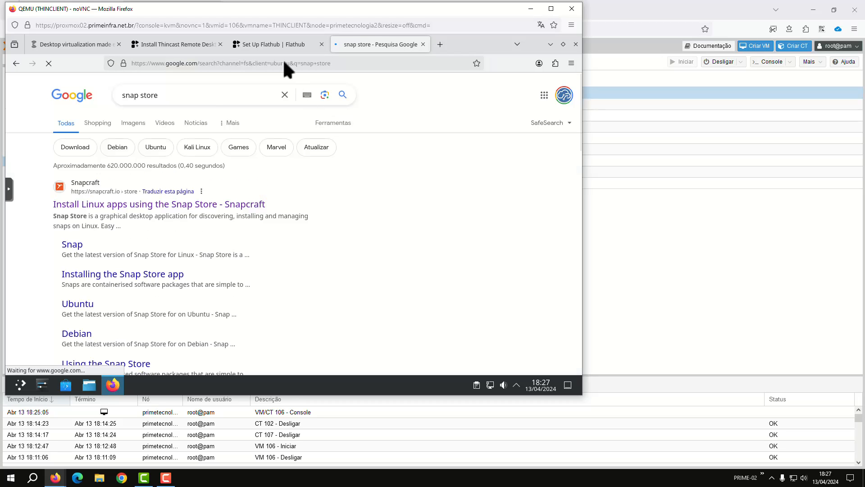
click(195, 205)
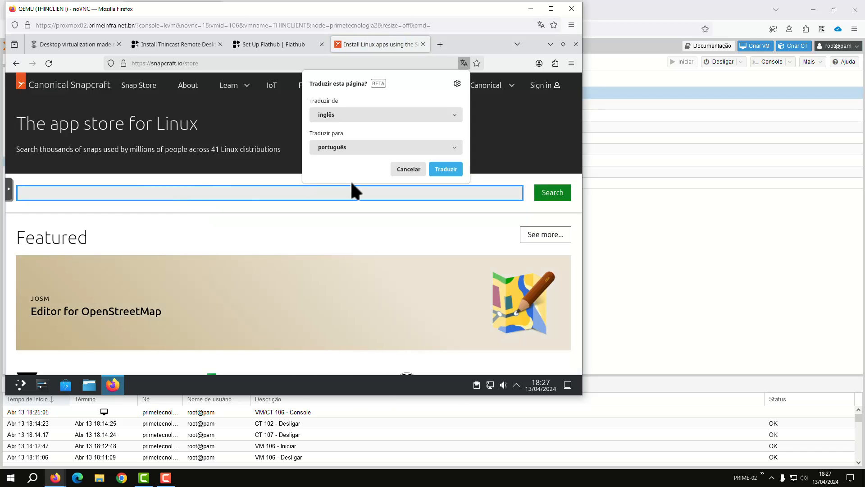
click(409, 169)
- Search the Snap Store for thincast and open the Thincast Remote Desktop Client page
click(342, 191)
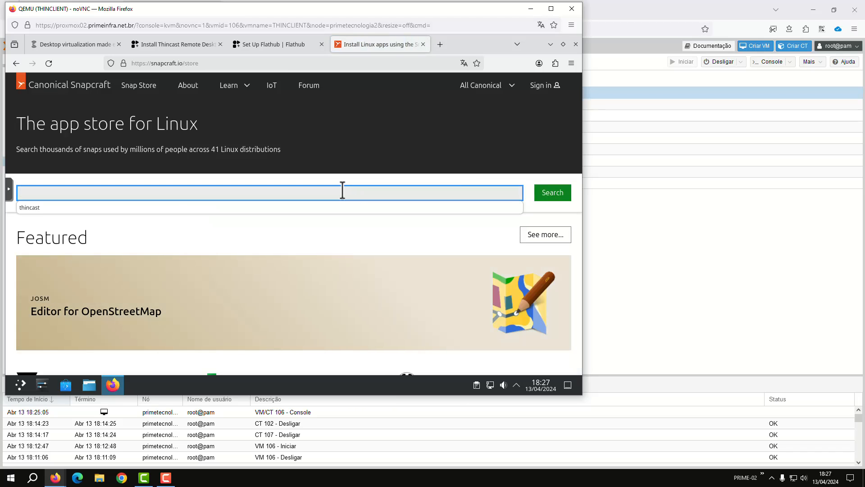
text(thincast)
key(Return)
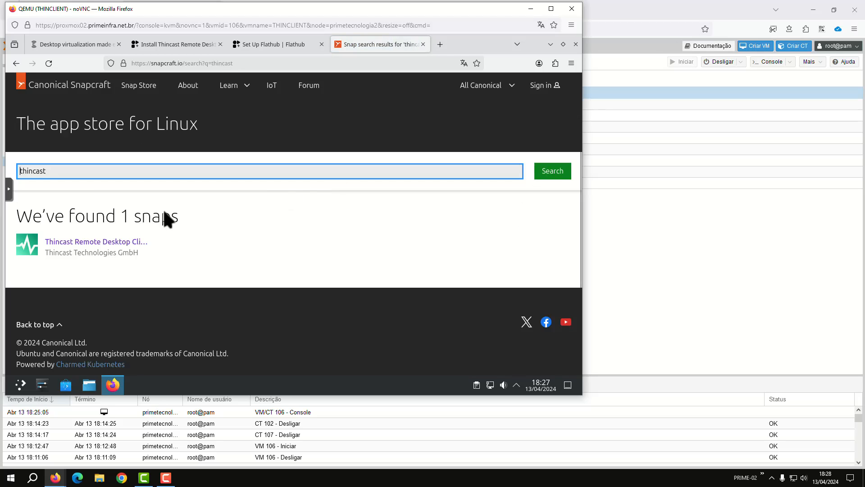
click(118, 243)
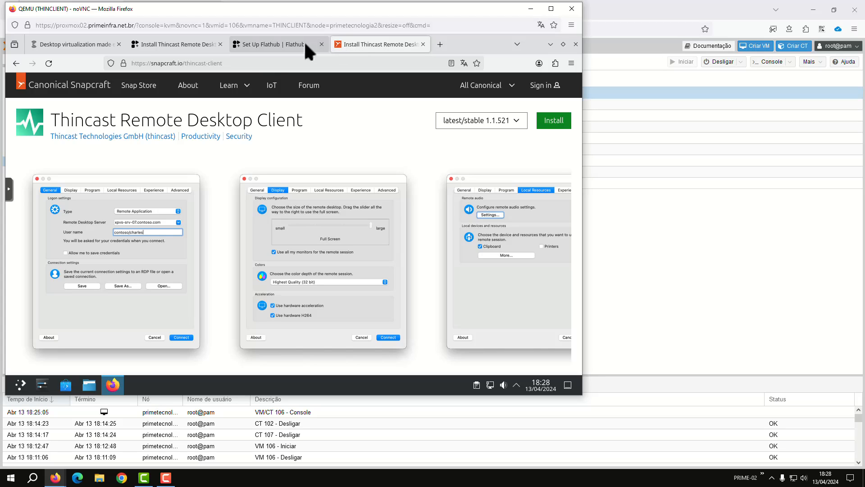
- Return to Flathub's Thincast Remote Desktop Client page and review the app description and version details
click(186, 39)
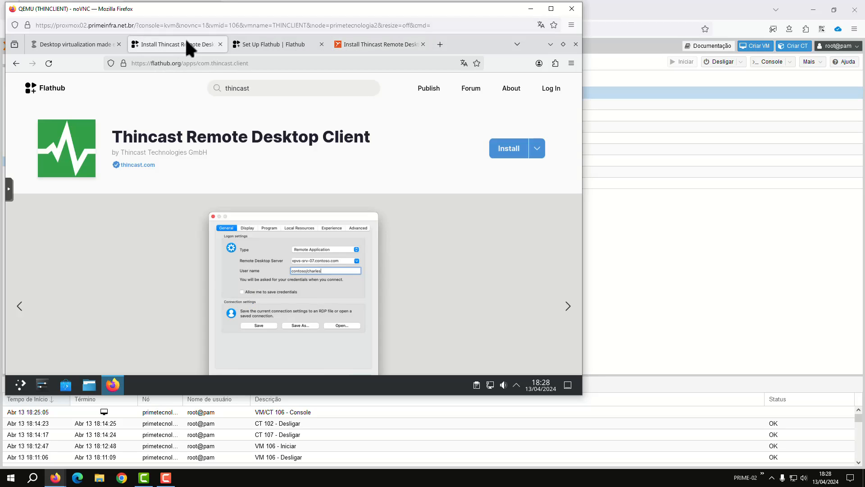
scroll(190, 168, down, 8)
scroll(197, 199, up, 1)
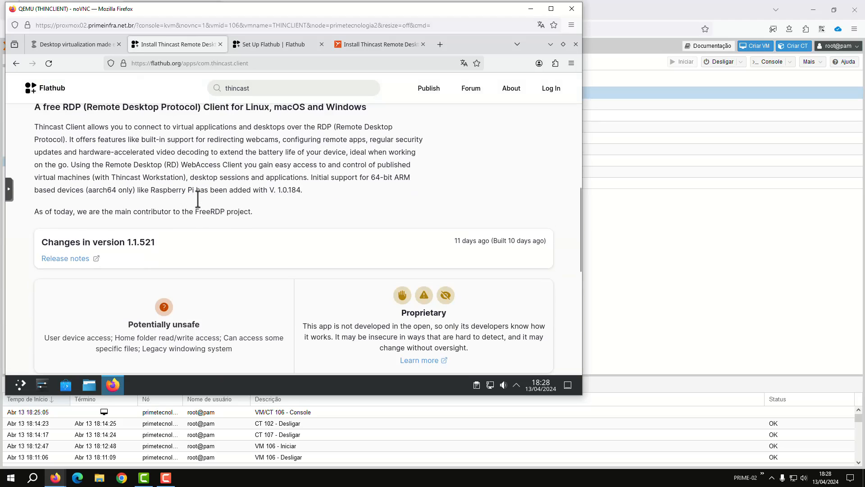
scroll(198, 199, up, 3)
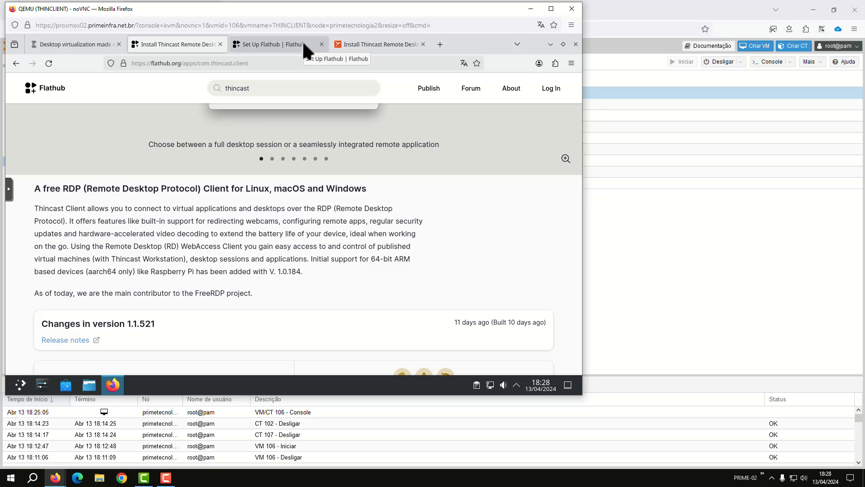
- Search the Discover software center for thincast and open the Thincast Remote Desktop Client details
click(68, 387)
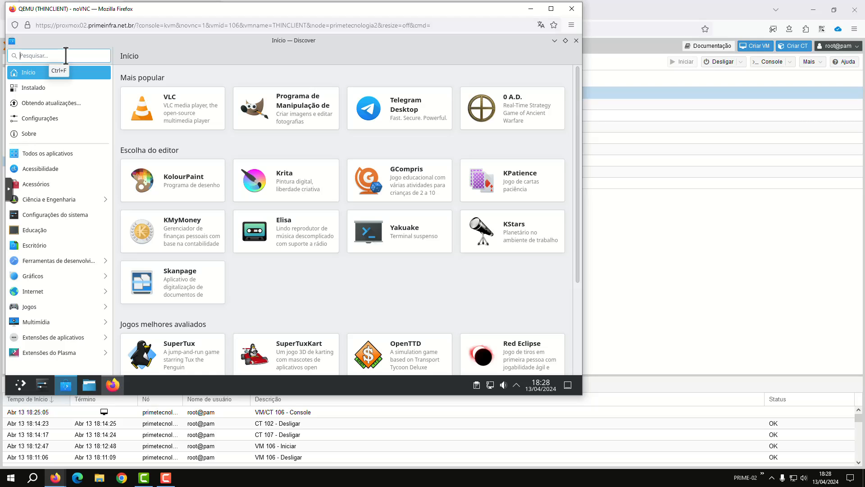
text(thincast)
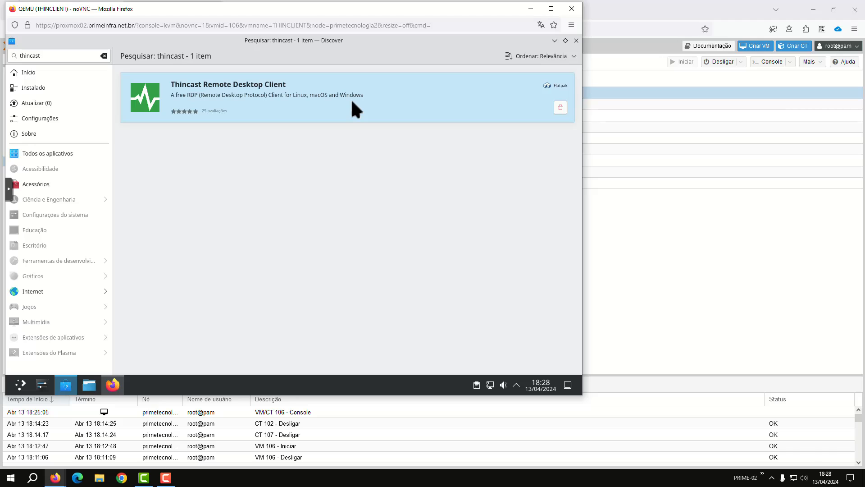
click(386, 91)
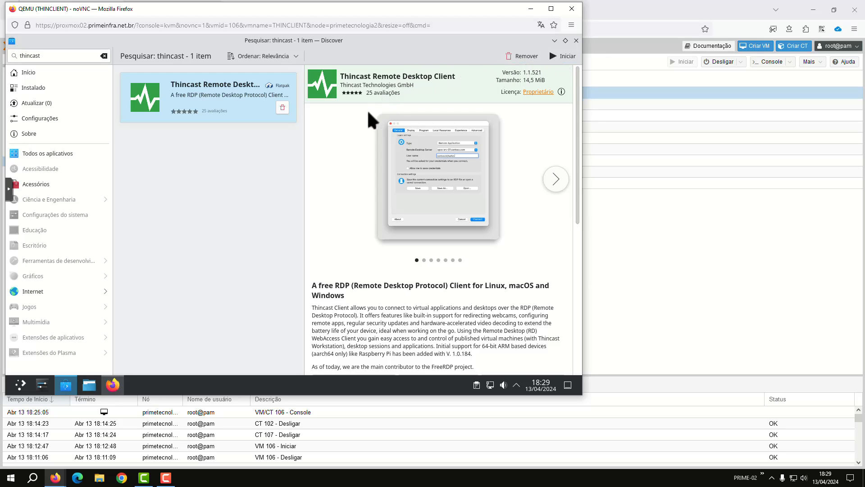
- Add a Thincast Remote Desktop Client shortcut to the desktop and minimize the Discover and Firefox windows
click(20, 385)
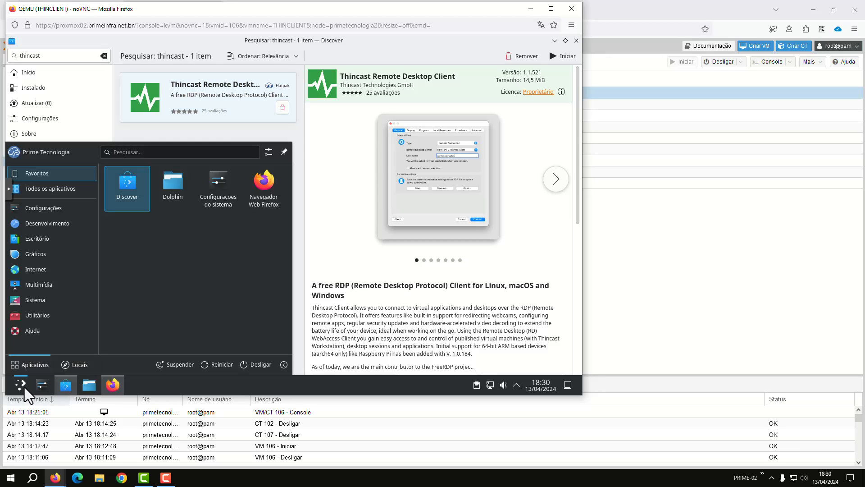
text(thinc)
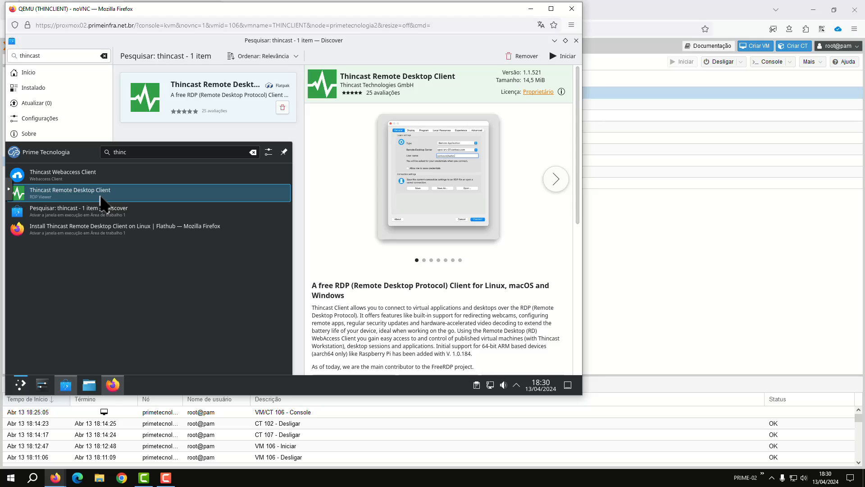
right_click(103, 202)
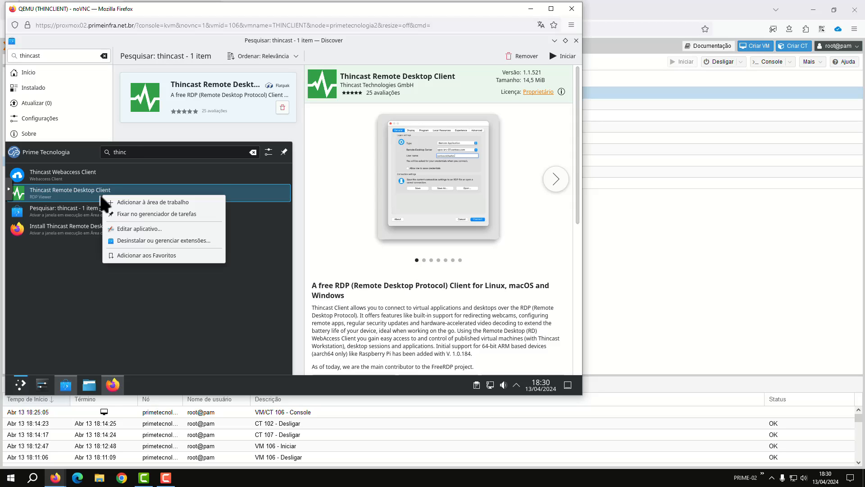
click(129, 204)
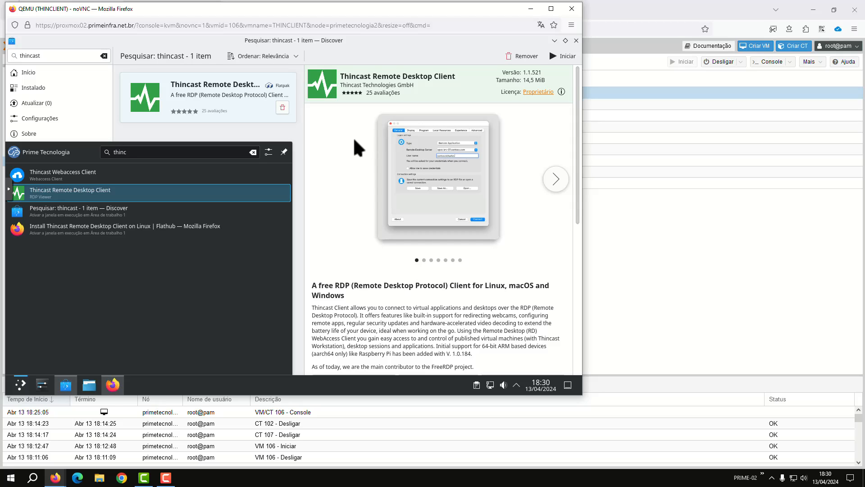
click(554, 41)
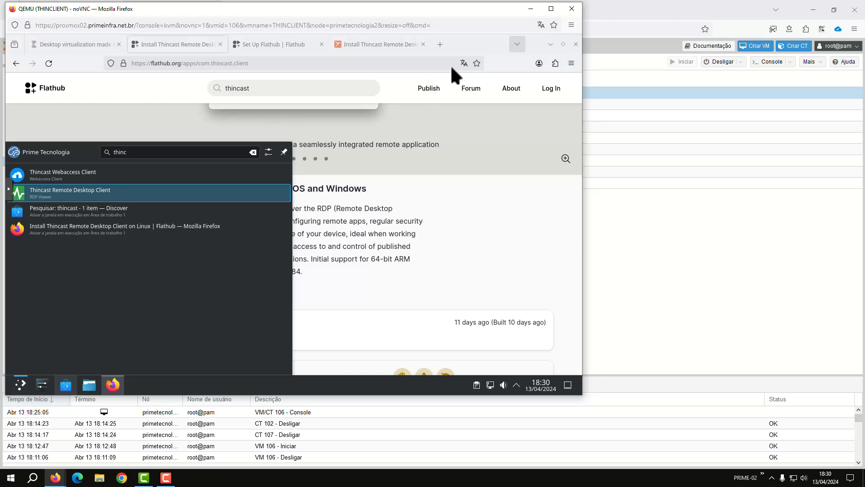
click(549, 43)
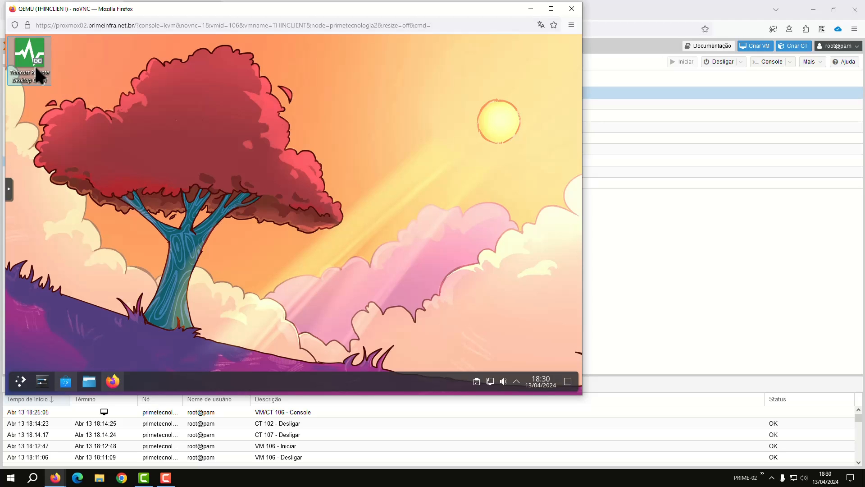
- Browse the SMB network shares in Dolphin to SERVER01, authenticate with the prefilled credentials, and open the Prime folder
click(88, 382)
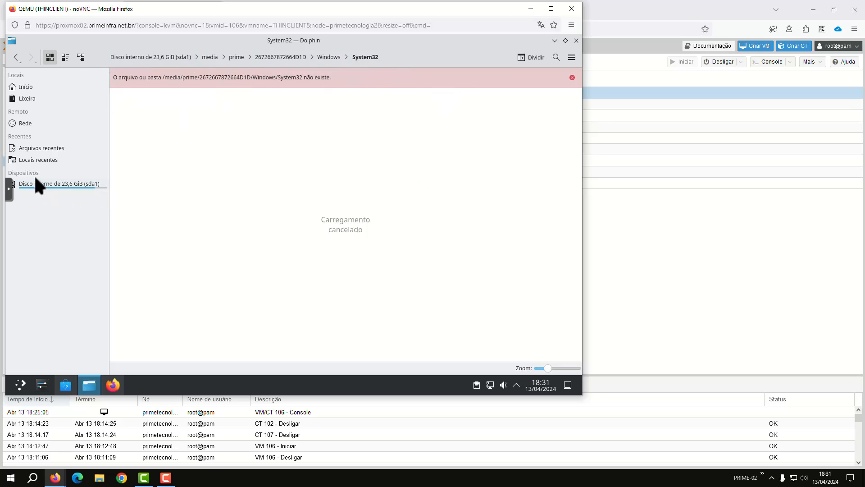
click(20, 123)
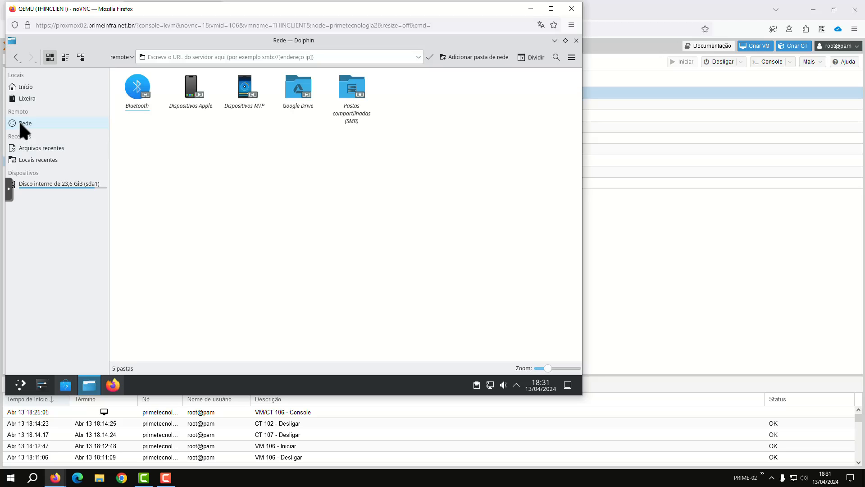
double_click(351, 94)
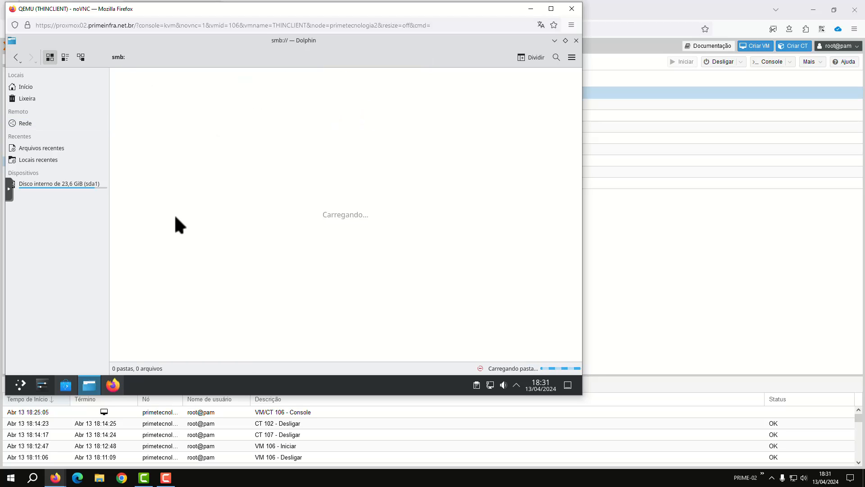
double_click(188, 95)
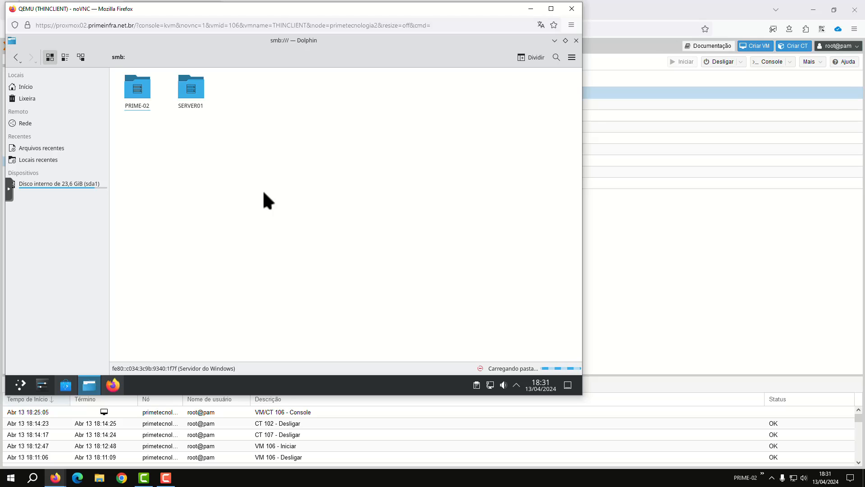
click(188, 91)
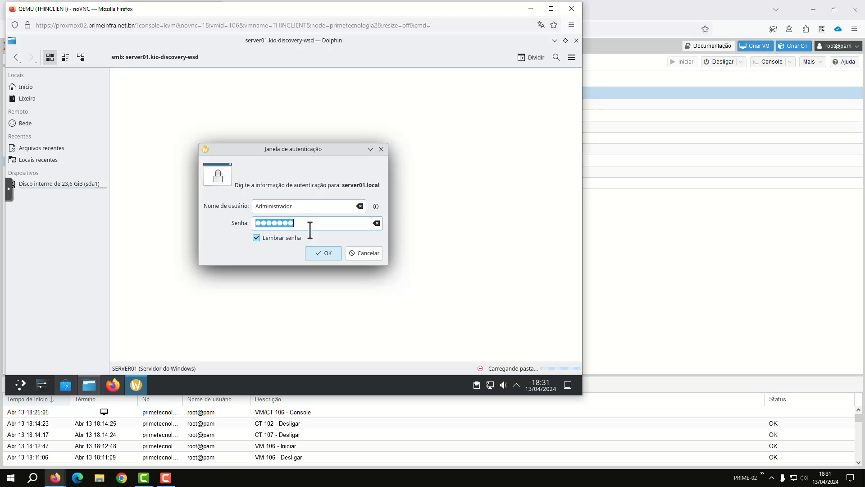
click(319, 257)
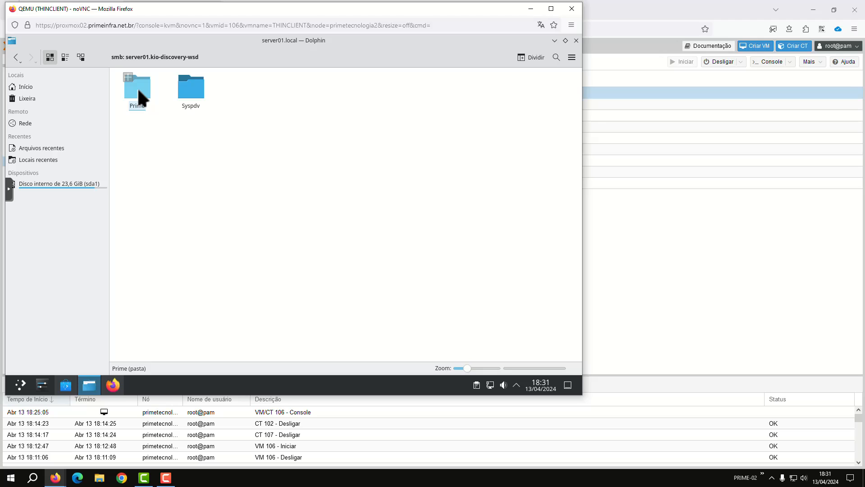
click(138, 90)
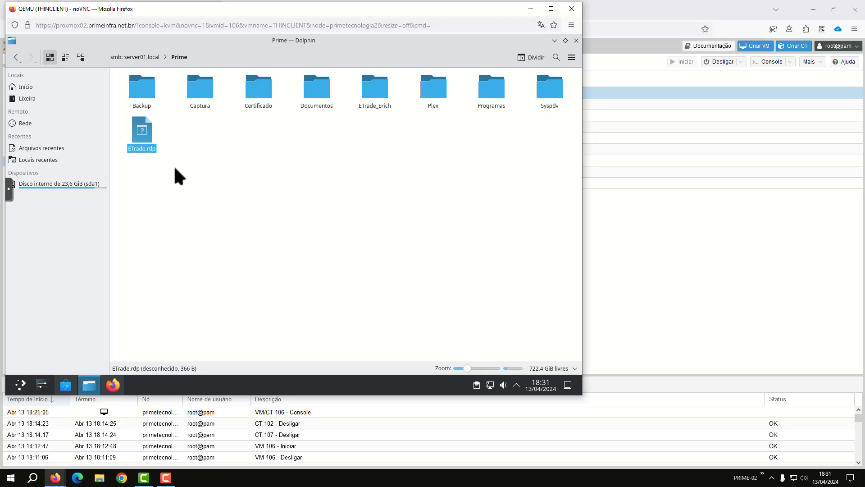
- Copy ETrade.rdp from the Prime share and paste it onto the thin client's desktop
right_click(143, 141)
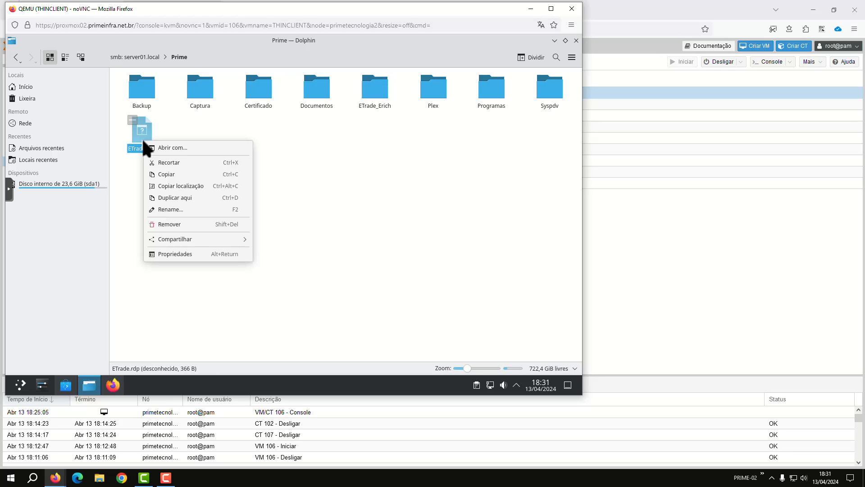
click(172, 174)
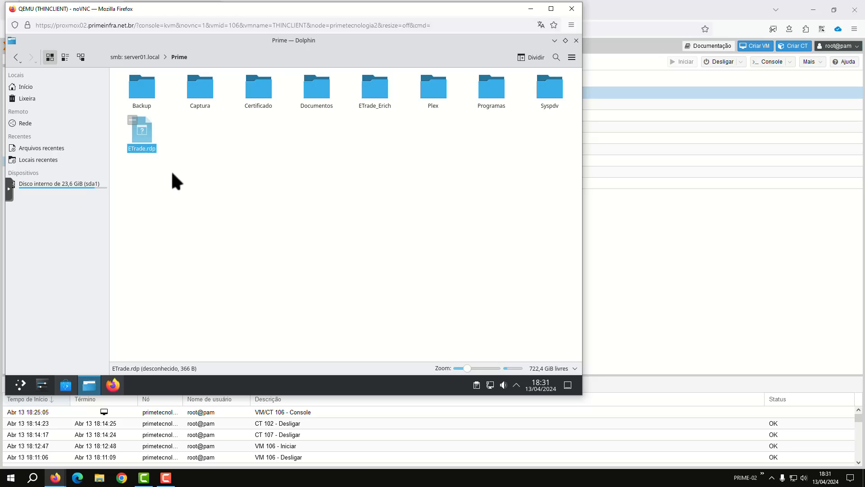
click(554, 40)
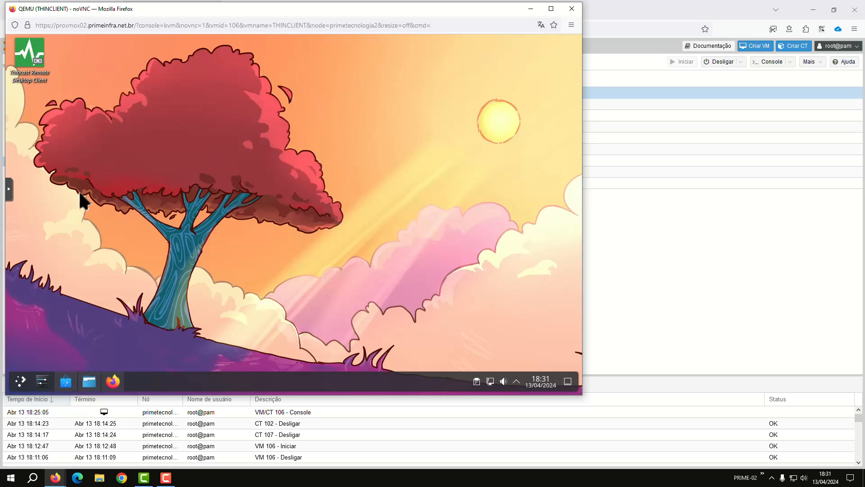
right_click(43, 116)
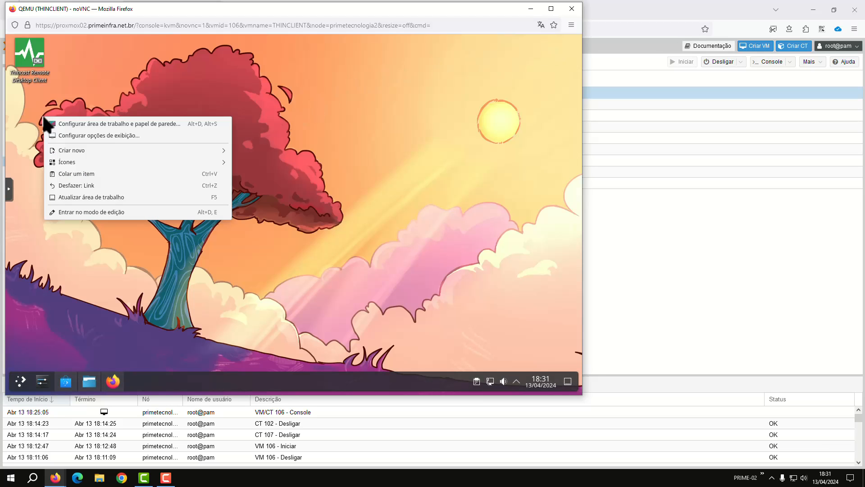
click(68, 174)
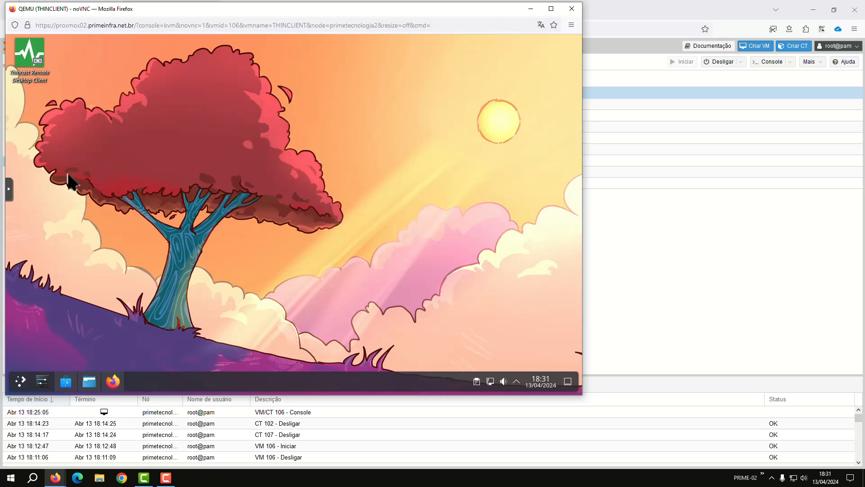
- Try to open smb://192.168.20.200 in Dolphin, cancel the authentication request, and close the file manager
click(86, 386)
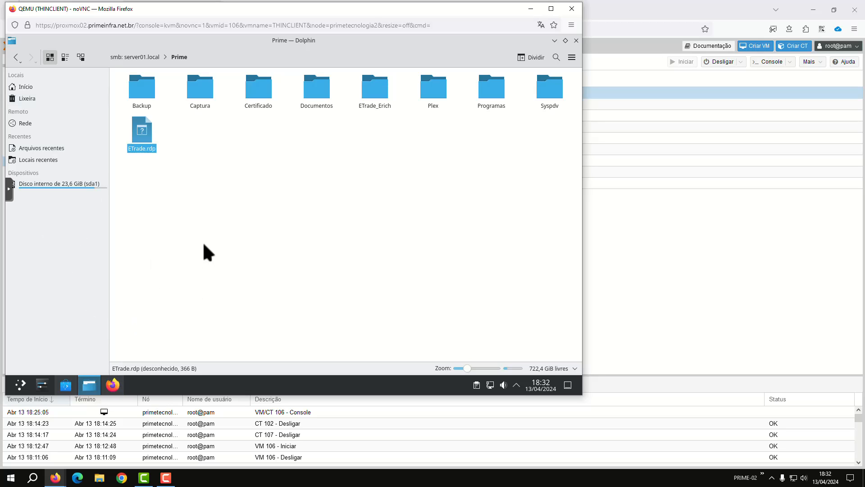
click(222, 61)
drag(270, 56, 98, 57)
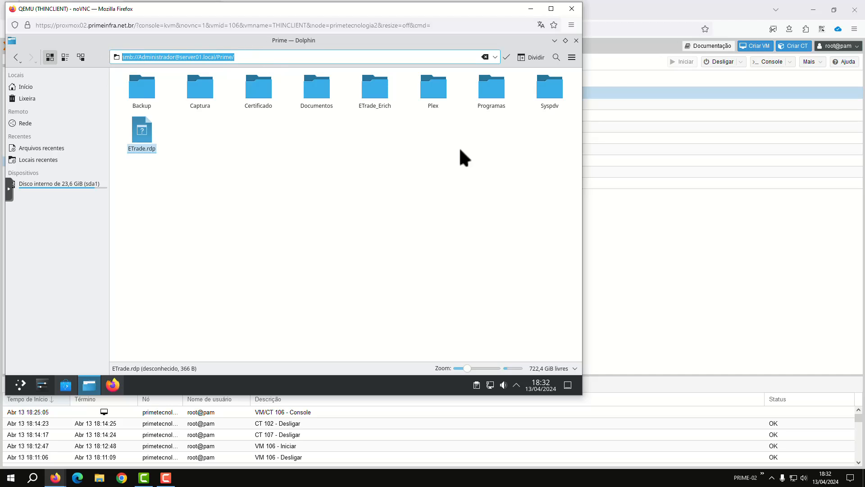
text(s)
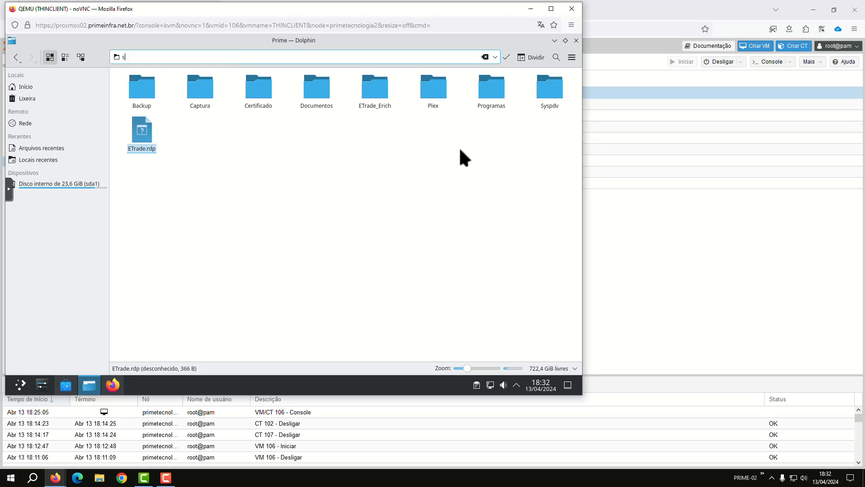
text(mb://192.168.20.200)
key(Return)
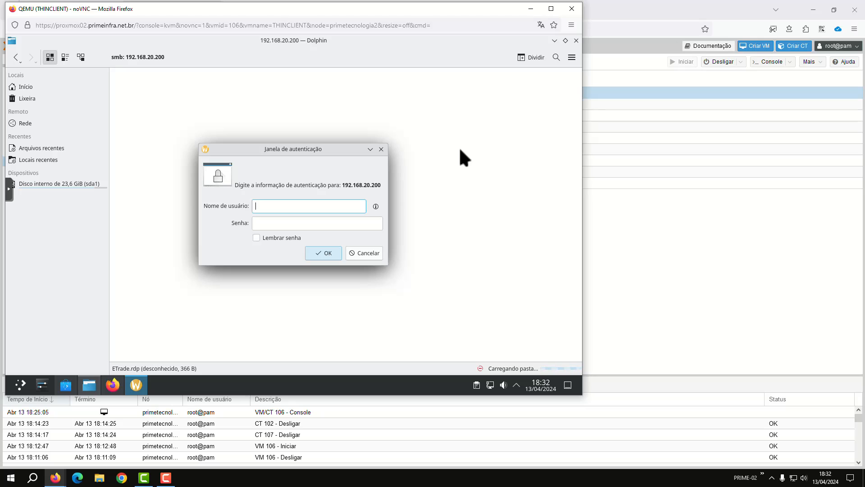
click(376, 253)
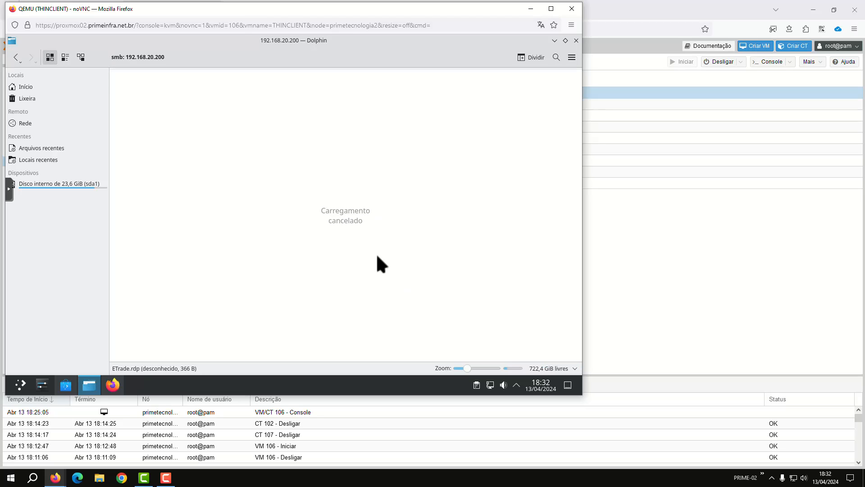
click(576, 41)
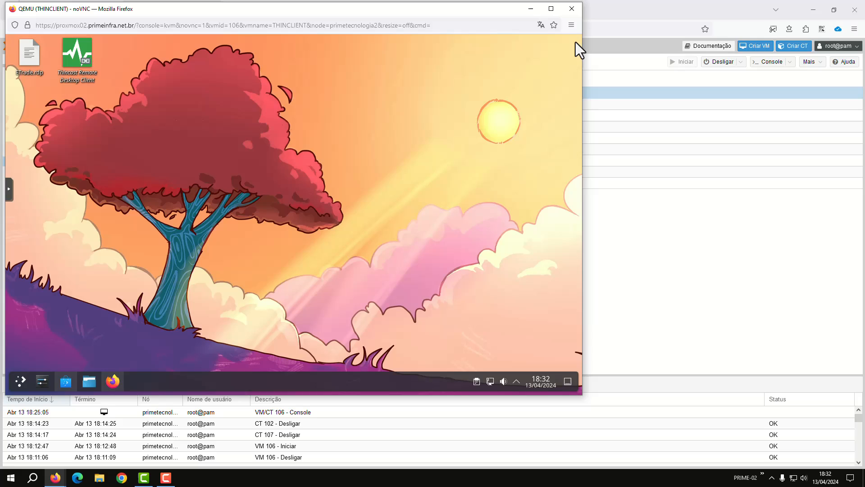
- Launch Thincast Remote Desktop Client from the thin client's desktop
click(72, 63)
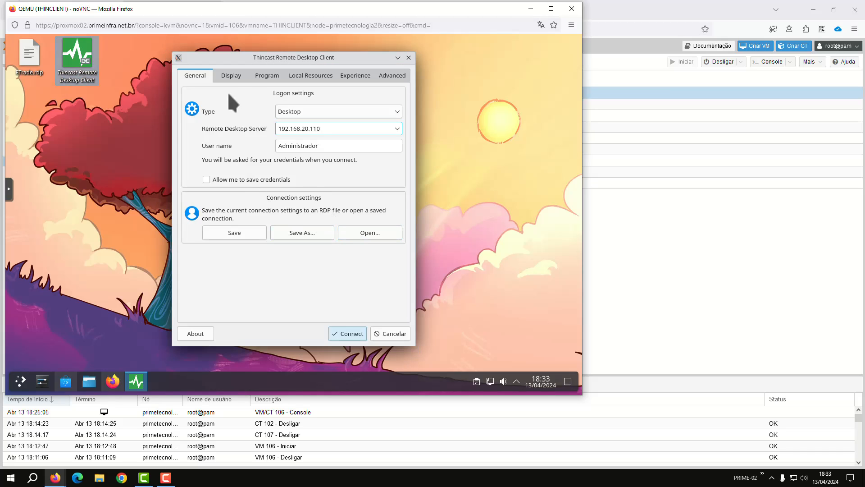
click(283, 146)
- Open the host's Windows Remote Desktop Connection with its full options, compare them with Thincast's general settings, and close it
click(4, 484)
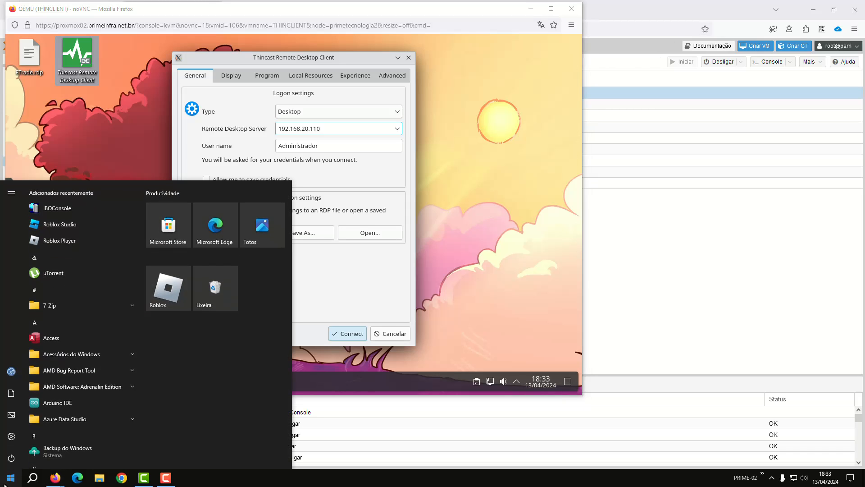
text(mstsc)
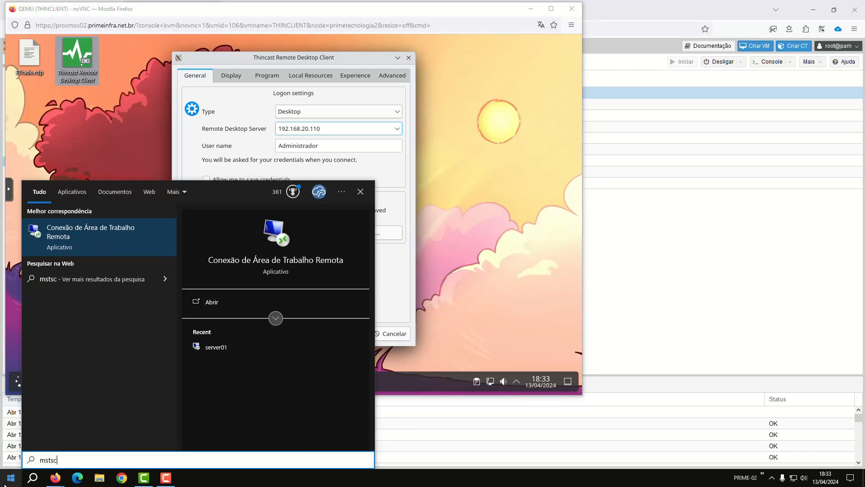
key(Return)
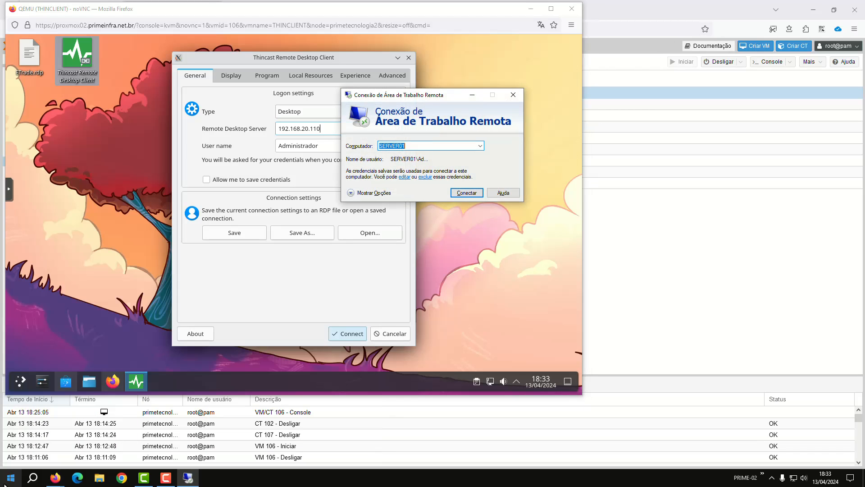
click(357, 193)
drag(424, 94, 527, 72)
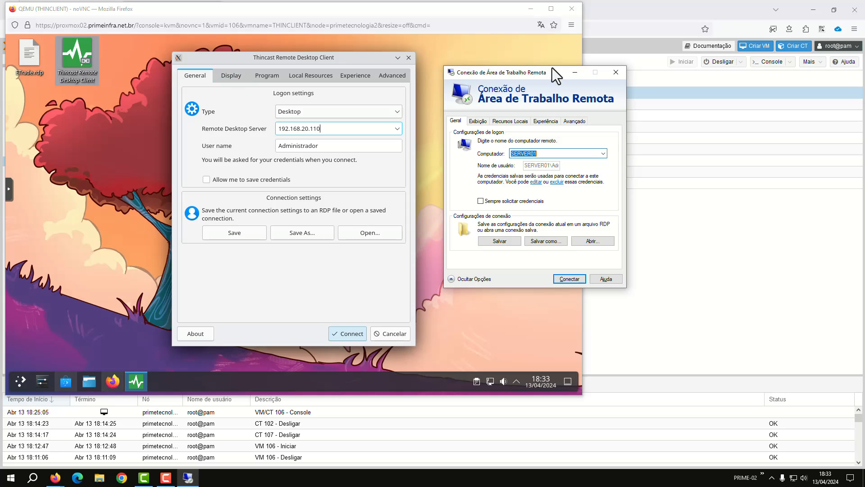
click(614, 73)
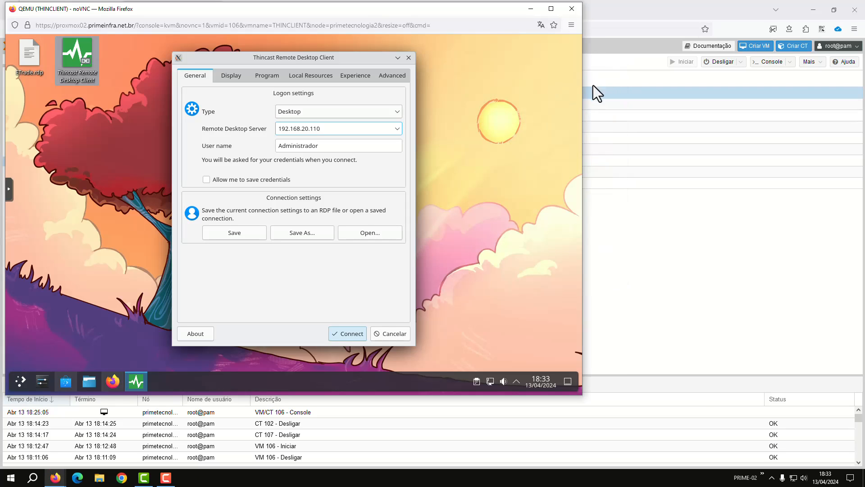
- Load the saved connection ETrade.rdp from the Desktop folder into Thincast Remote Desktop Client
click(374, 232)
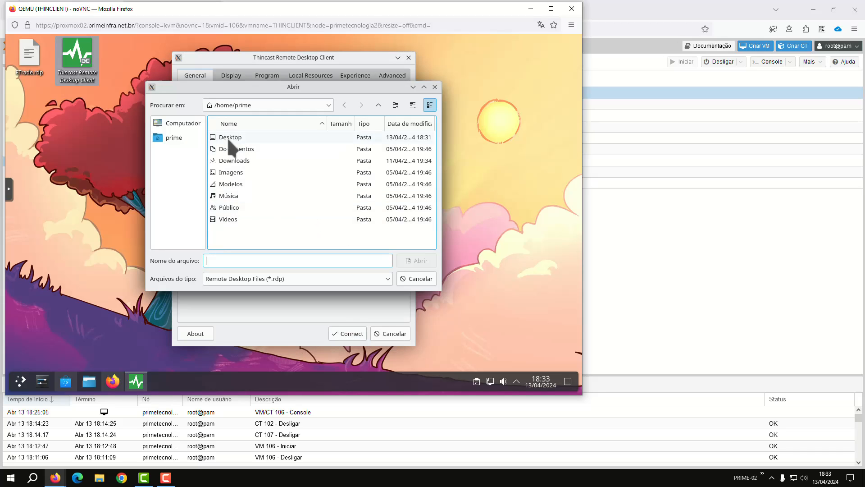
double_click(228, 139)
double_click(227, 137)
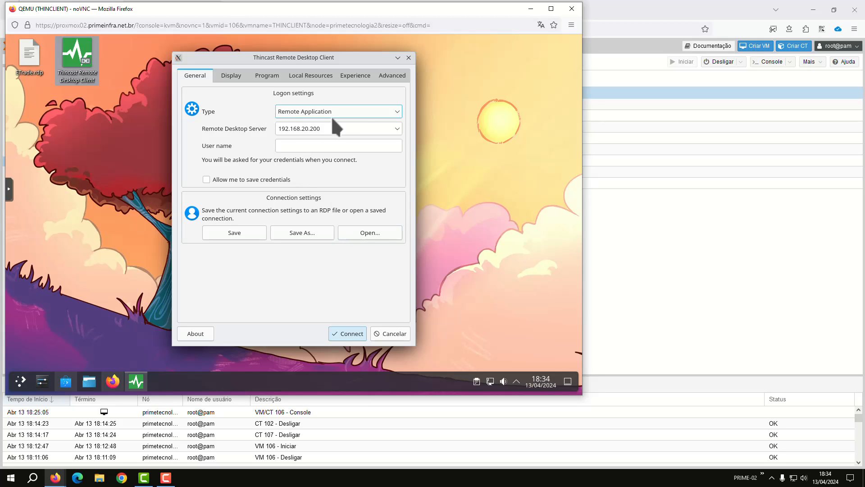
- Choose Remote Application as the connection type, enter Administrador as the user name, and allow credentials to be saved
click(368, 112)
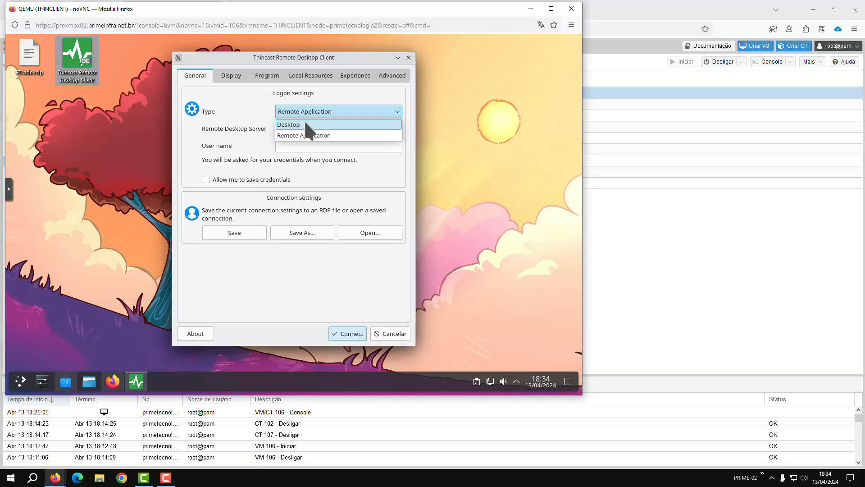
click(309, 135)
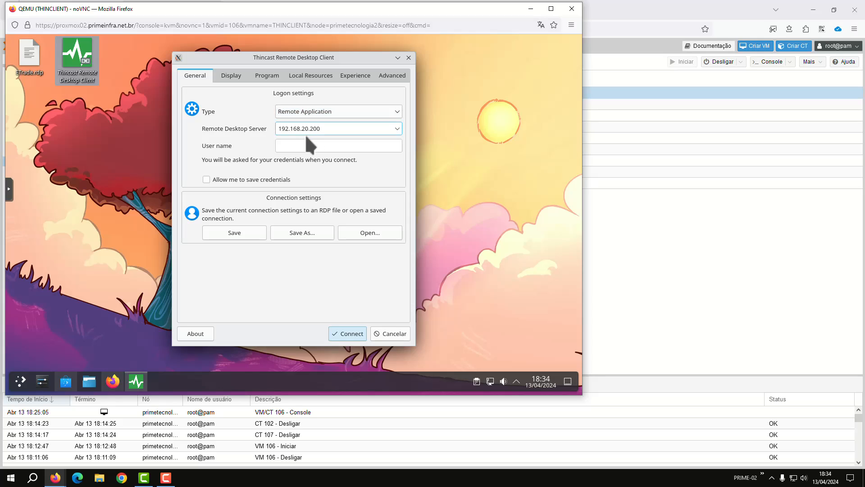
click(285, 146)
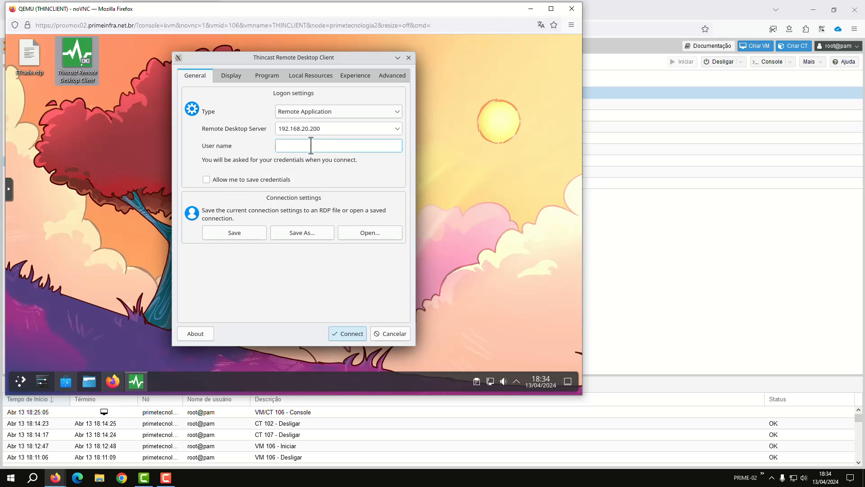
text(Administrador)
click(274, 180)
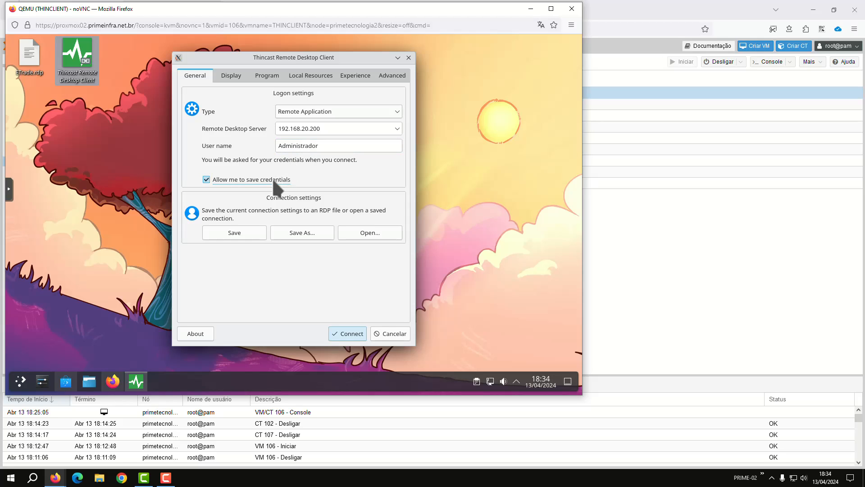
- Review the connection's display, program, local resources, experience, and advanced settings, including the options for failed server authentication
click(232, 75)
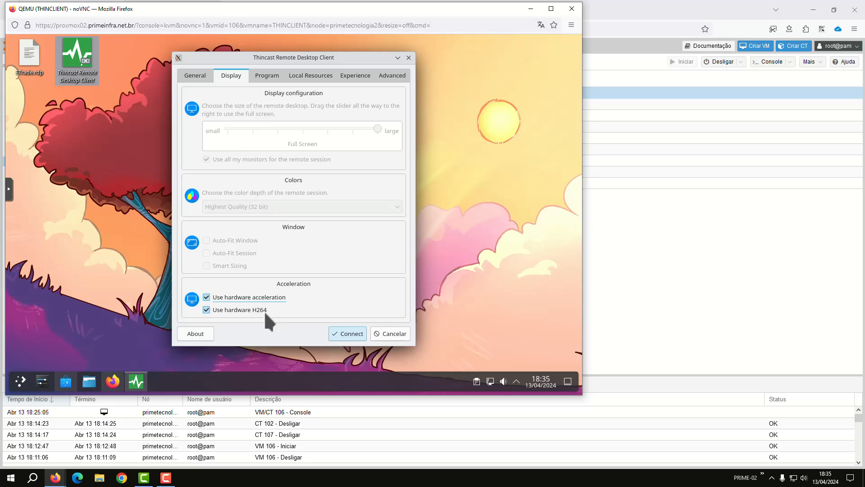
click(270, 73)
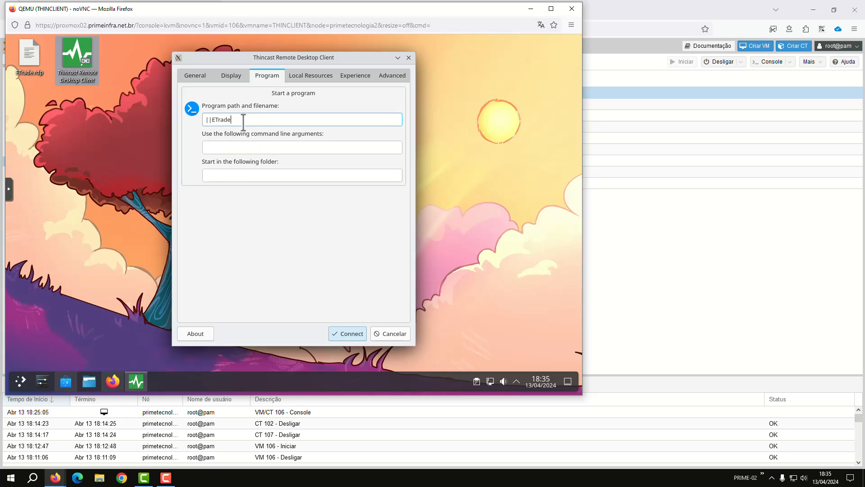
drag(237, 119, 214, 125)
drag(206, 120, 212, 120)
click(311, 75)
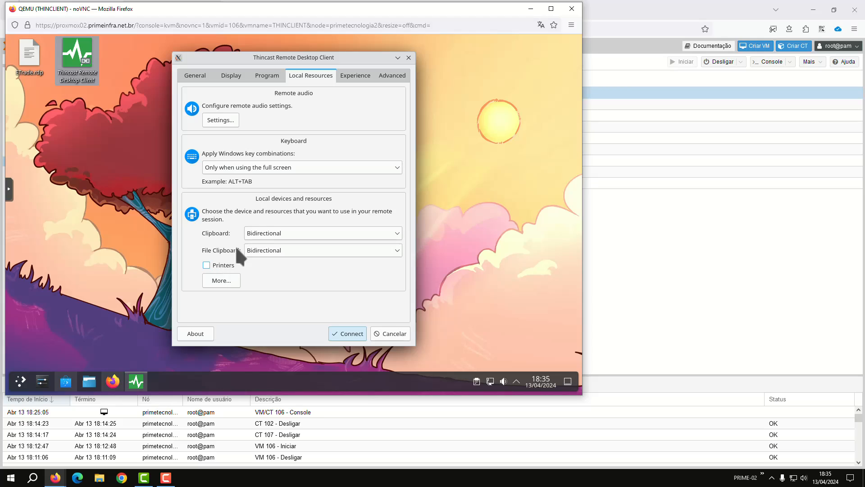
click(357, 75)
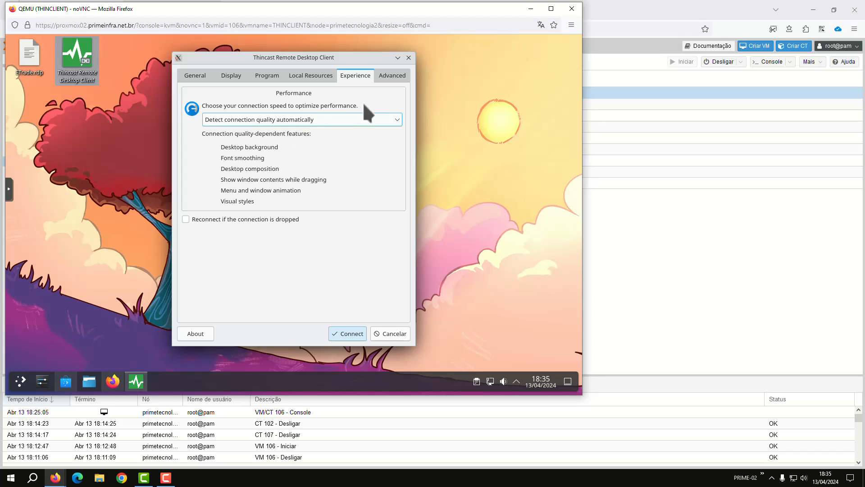
click(394, 75)
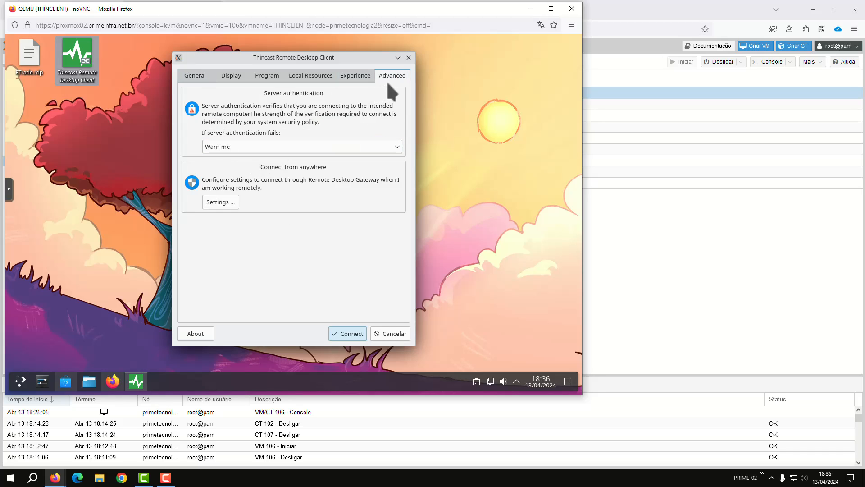
click(241, 147)
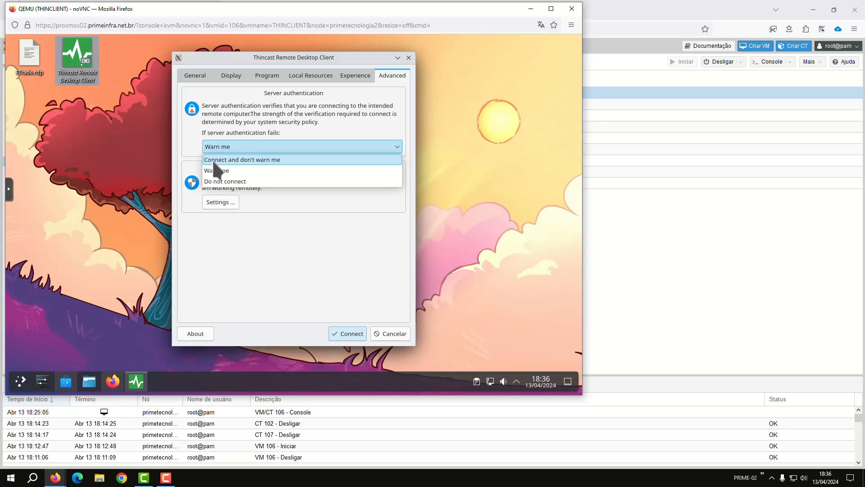
click(308, 200)
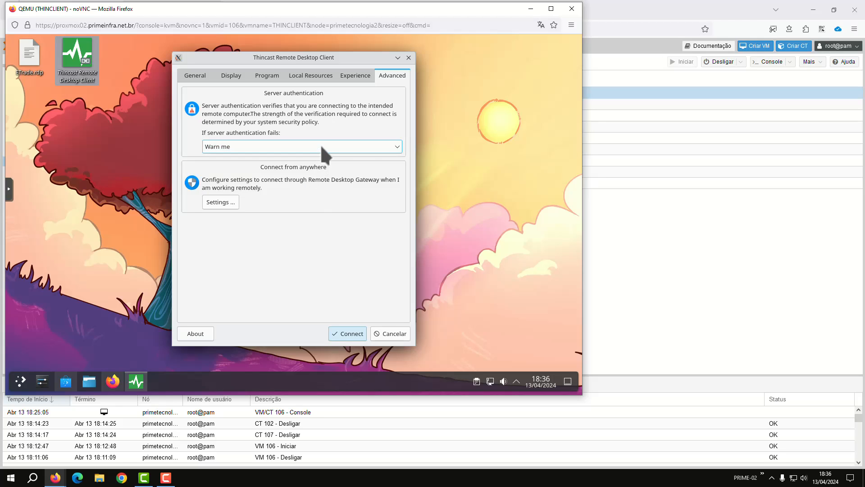
- Connect to the ETrade remote application, accepting the publisher and certificate with no further prompts for this computer, and enter the account password
click(202, 74)
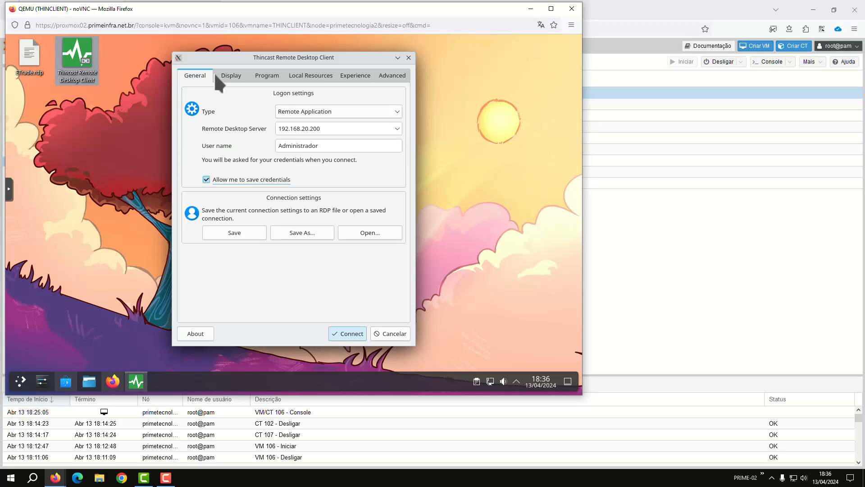
click(351, 335)
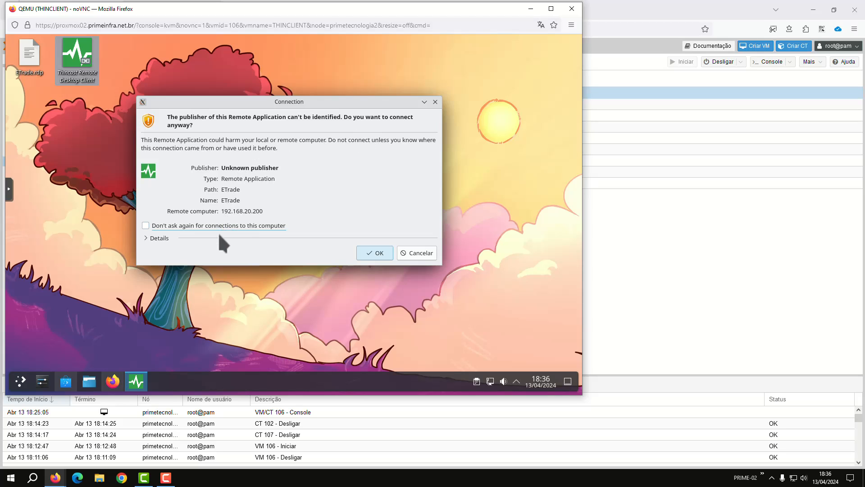
click(229, 223)
click(383, 253)
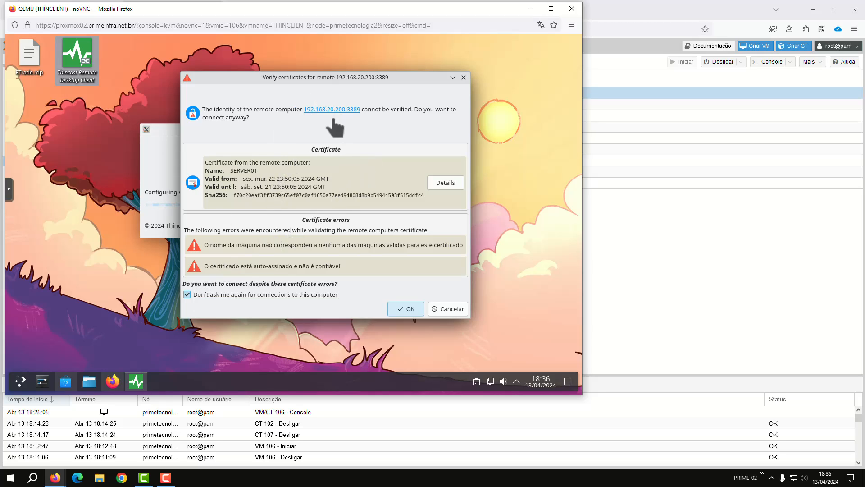
click(407, 310)
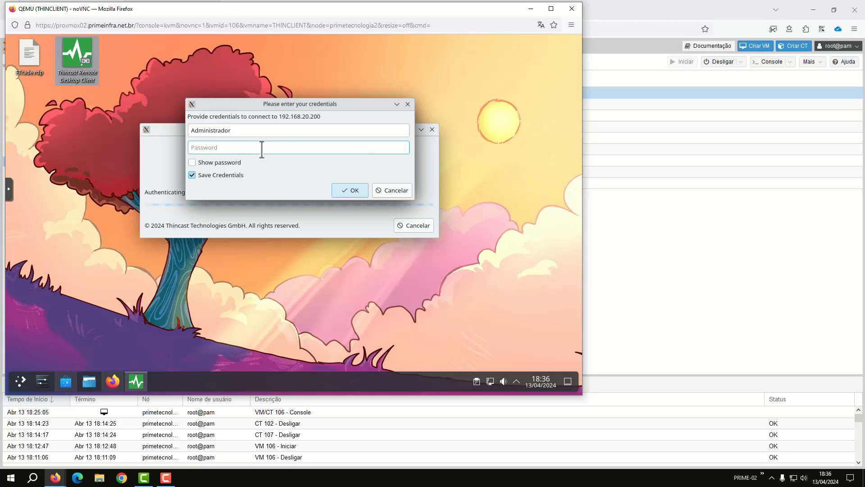
text(*******)
click(354, 193)
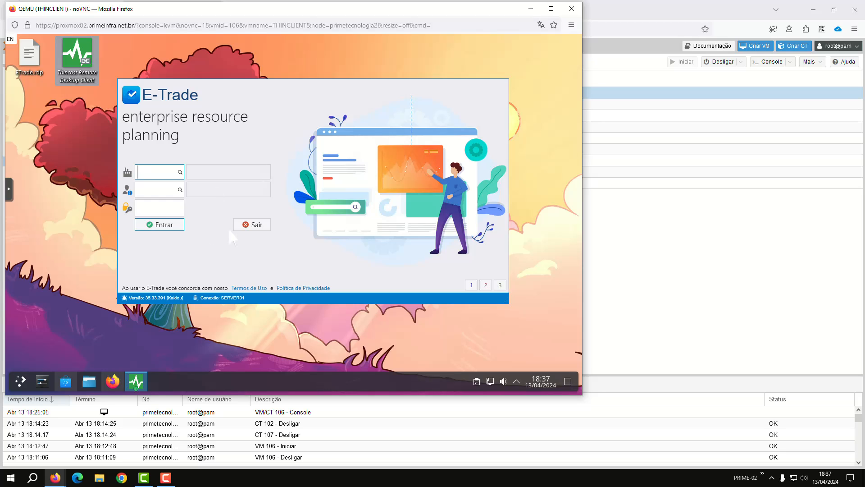
- Log in to E-Trade with company 1, user 1, and the user's password
text(1)
key(Tab)
text(1)
key(Tab)
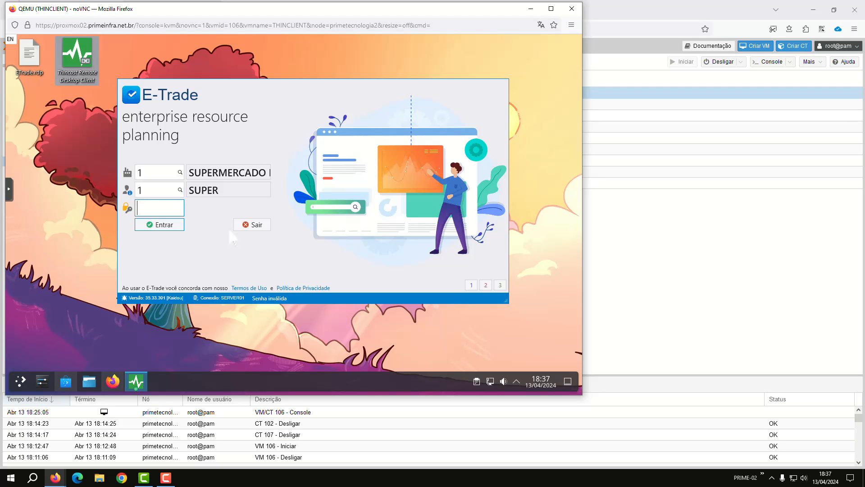
text(***)
key(BackSpace)
key(BackSpace)
key(BackSpace)
text(*******)
click(168, 228)
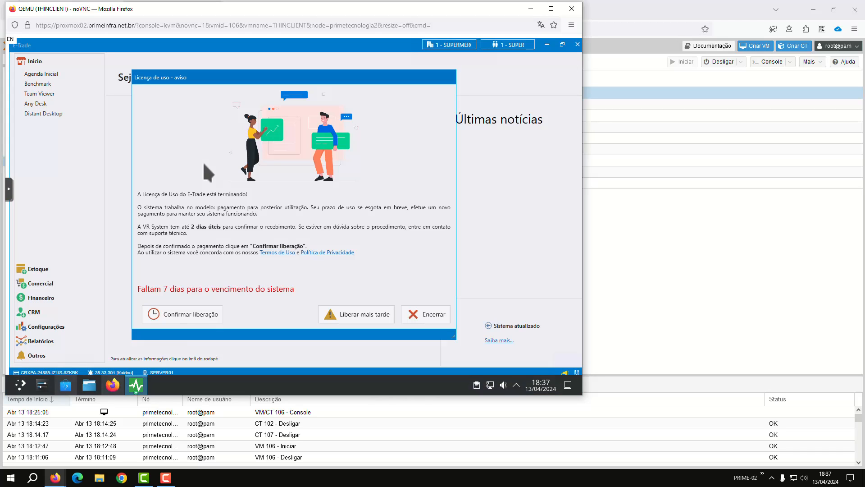
- Confirm the E-Trade licence release and dismiss the licence notice to reach the main screen
click(189, 315)
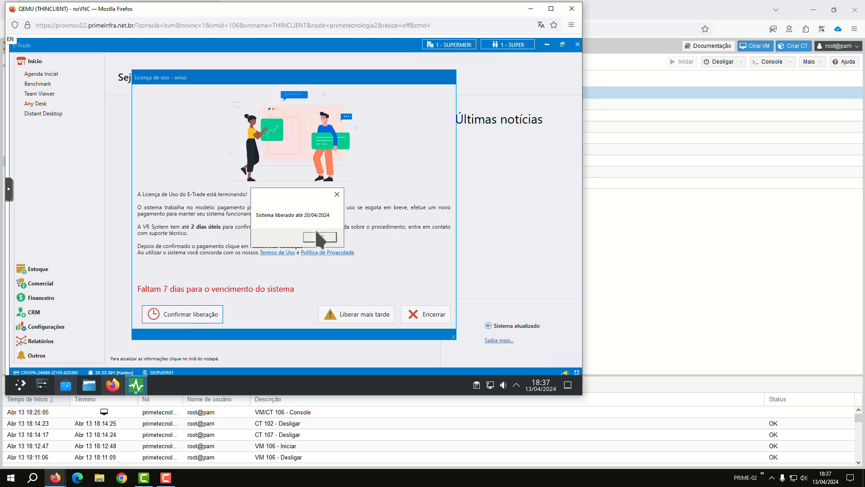
click(321, 236)
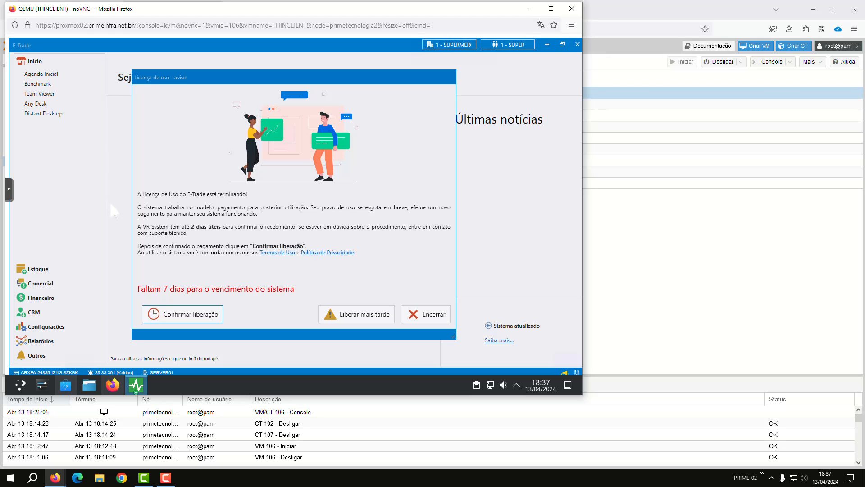
key(Return)
key(Return)
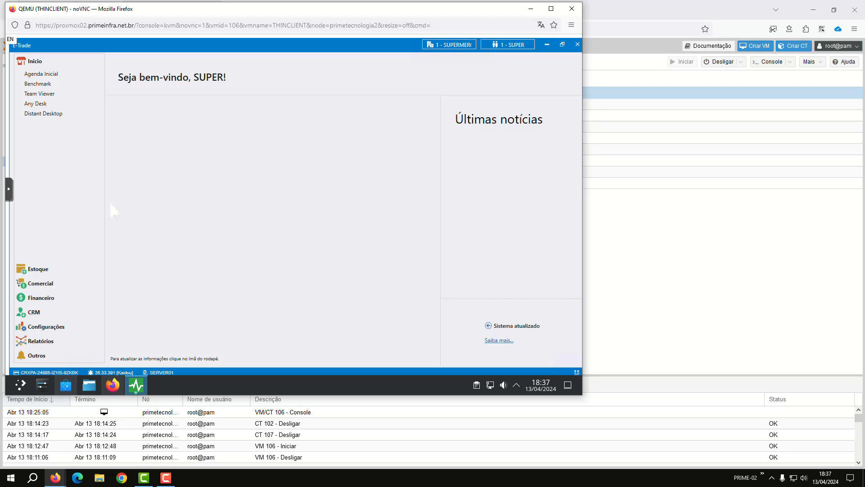
- Search the stock products in E-Trade for "arroz"
click(41, 269)
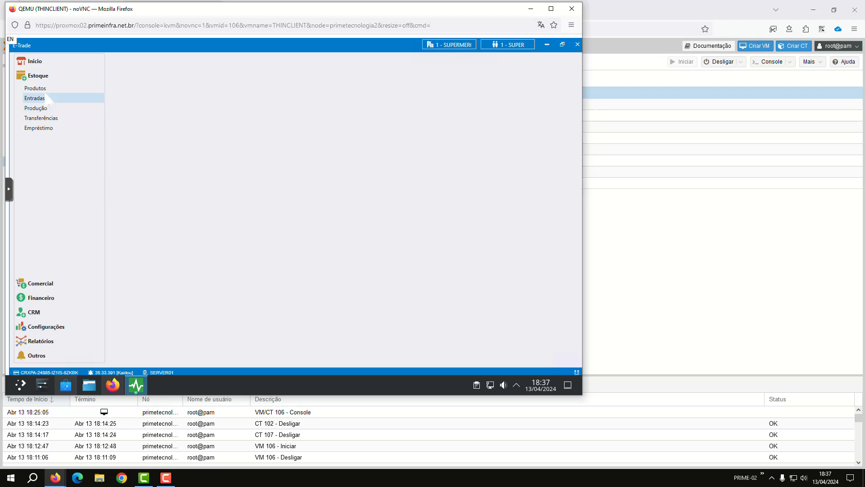
click(43, 91)
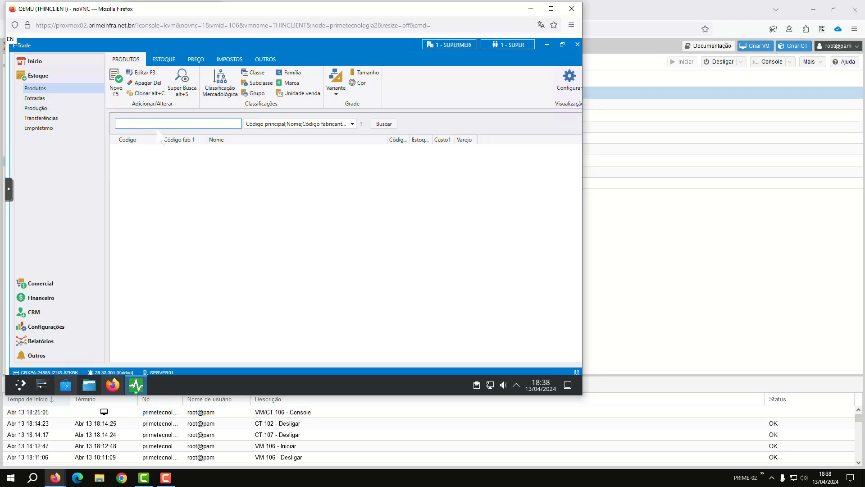
text(arroz)
key(Return)
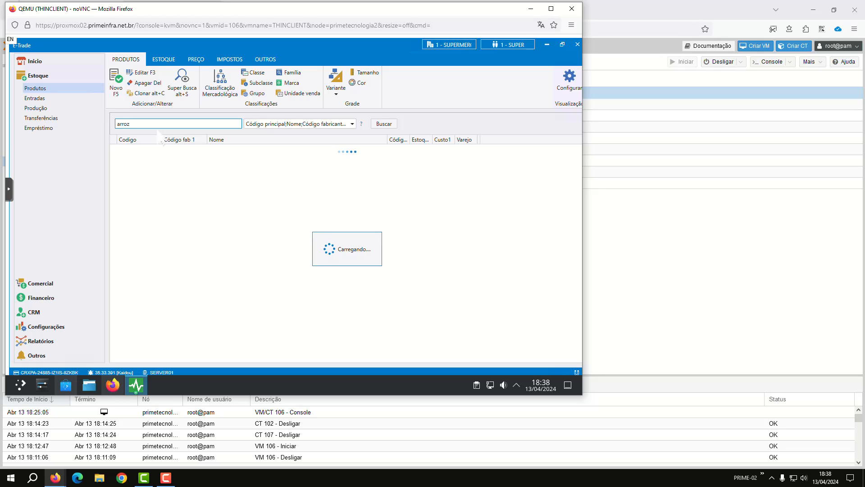
- Open the product record ARROZ 800 1KG FORA DE TIPO for editing, review its details, and close it without saving
click(225, 178)
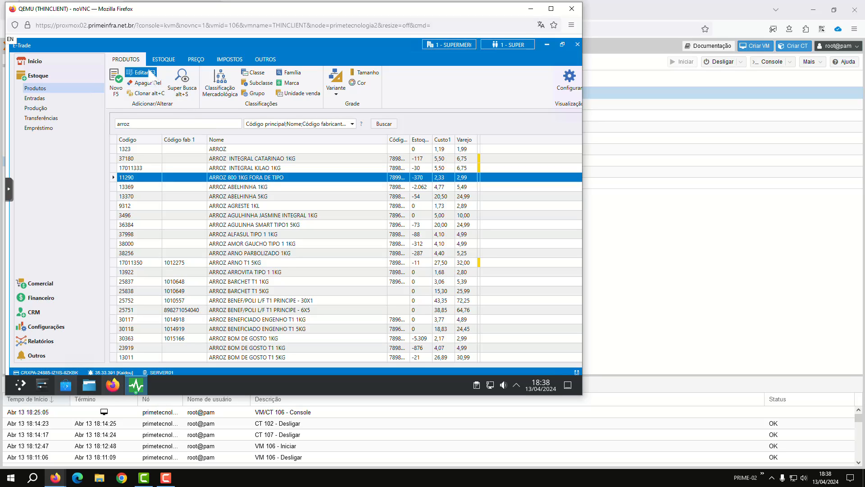
click(153, 80)
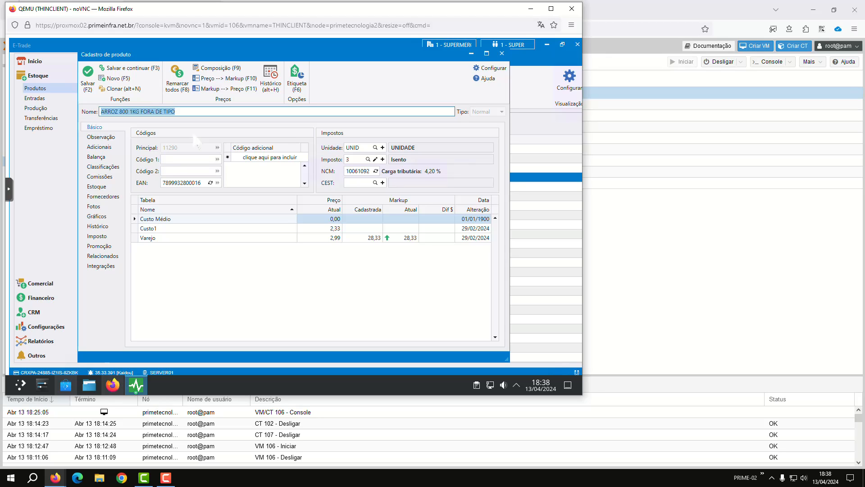
click(502, 54)
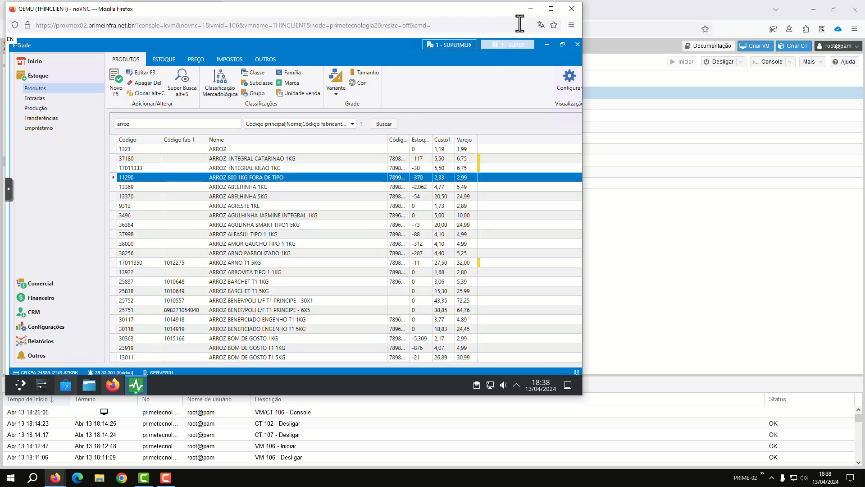
- Minimise the THINCLIENT console and open a noVNC console for VM 100 (SERVER01) on the primetecnologia1 Proxmox node
click(528, 10)
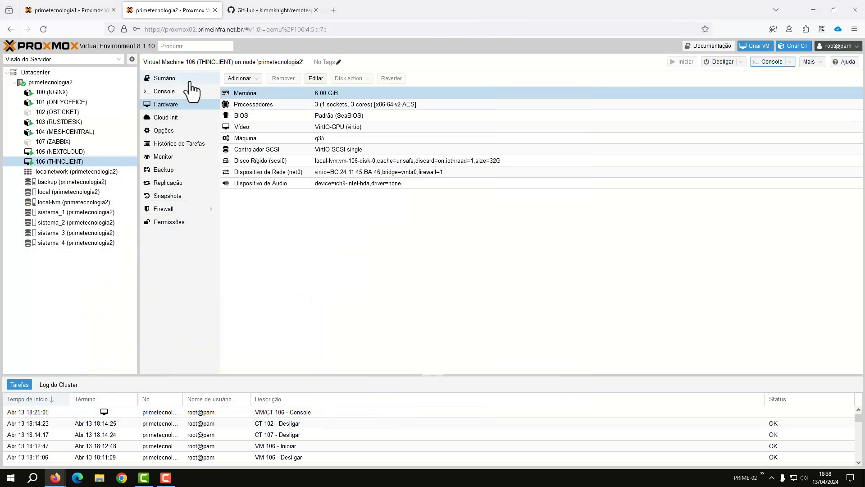
click(79, 12)
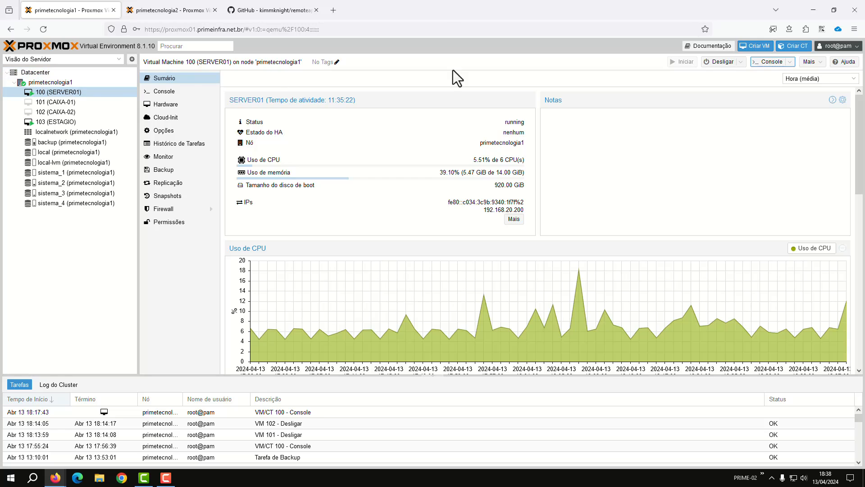
click(789, 62)
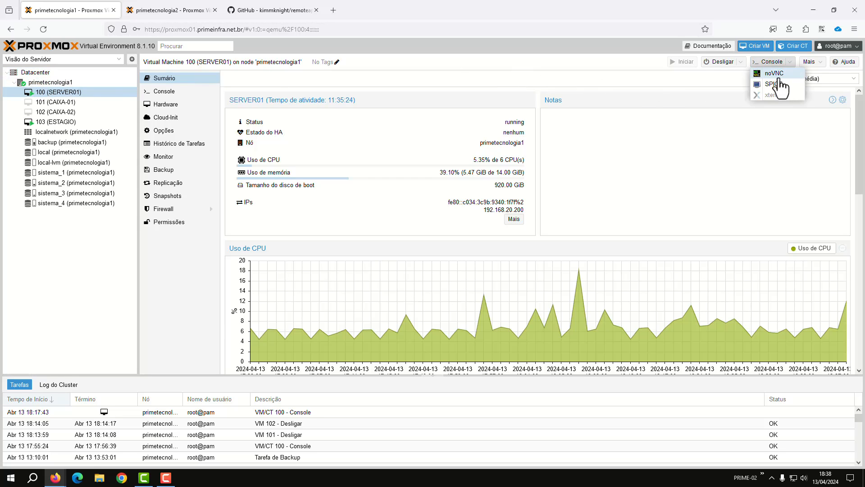
click(775, 74)
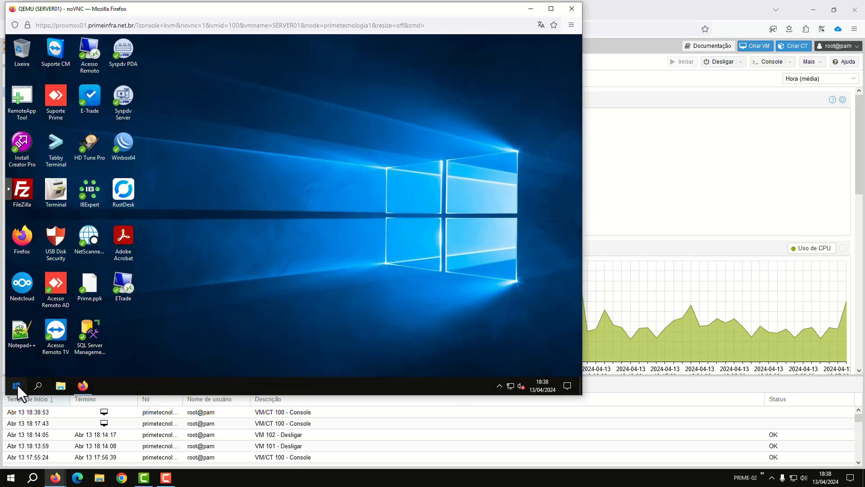
- Open Task Manager on SERVER01 and examine the users' active sessions
click(17, 385)
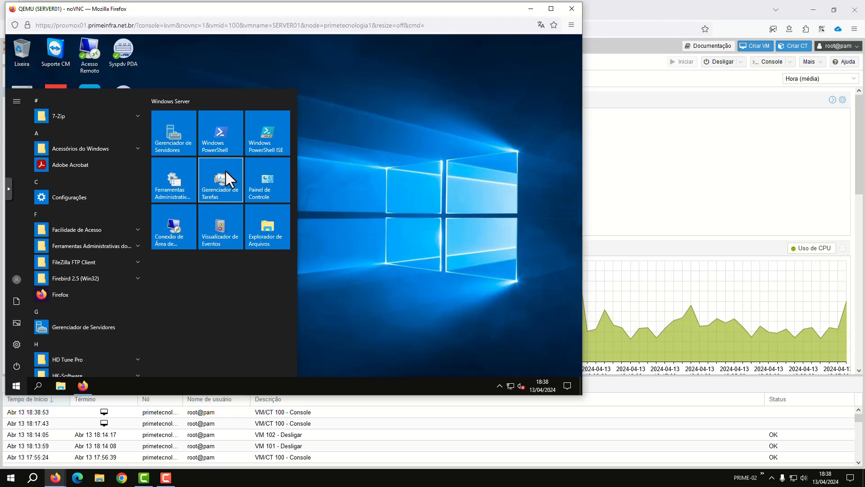
click(222, 174)
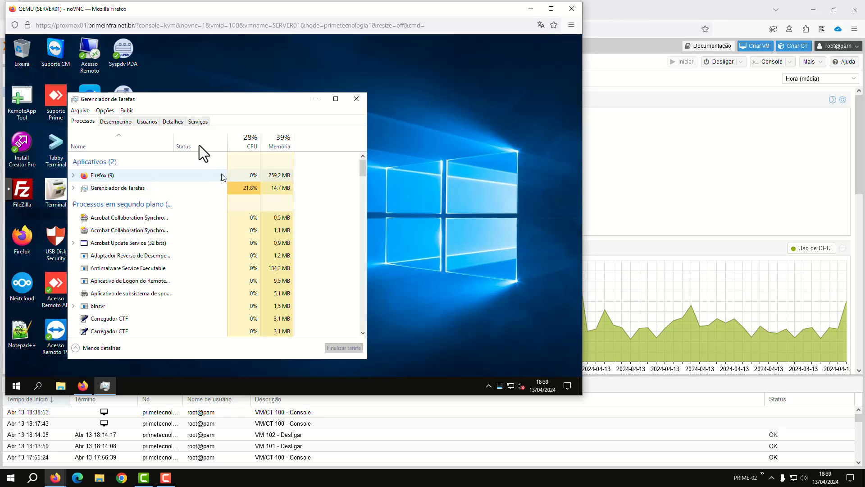
drag(217, 102, 271, 71)
click(202, 92)
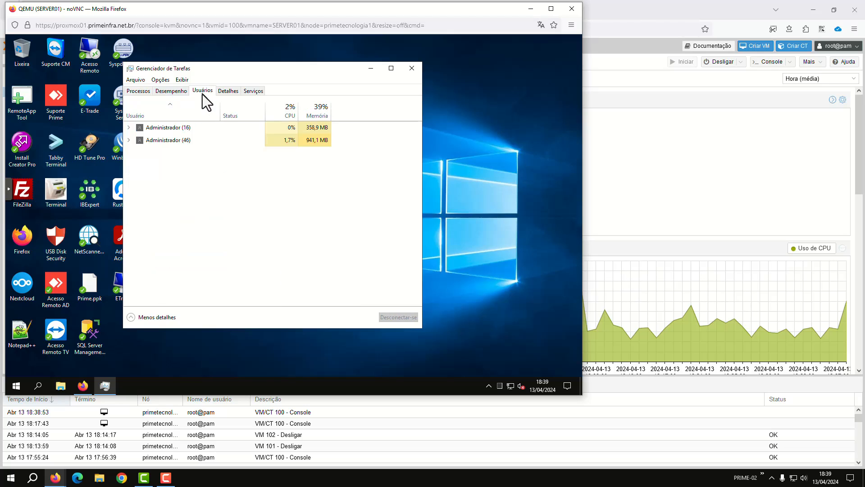